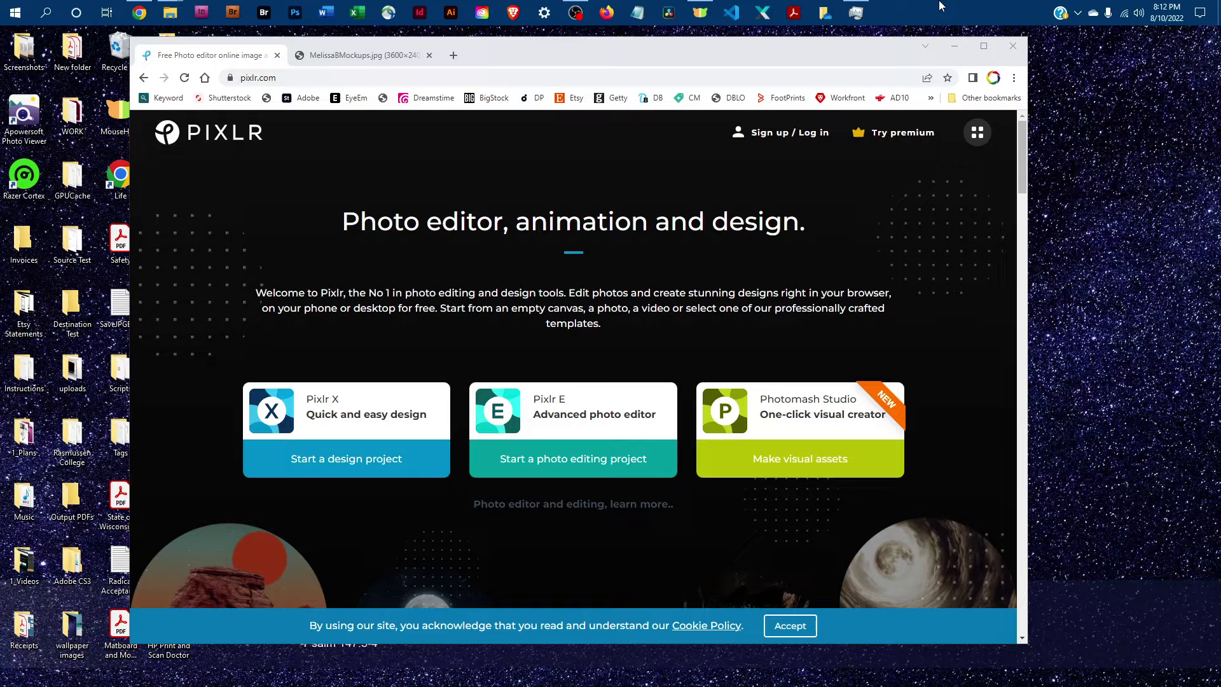
Launch a Pixlr X design project from the pixlr.com homepage.
click(256, 78)
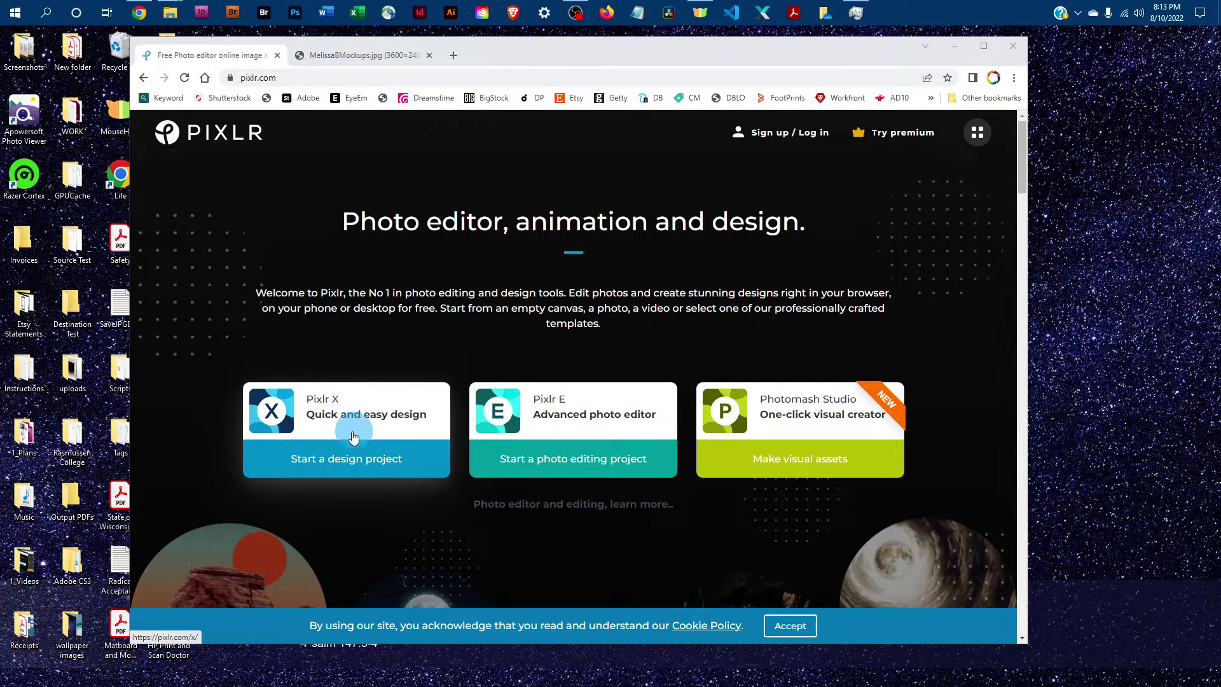
click(325, 458)
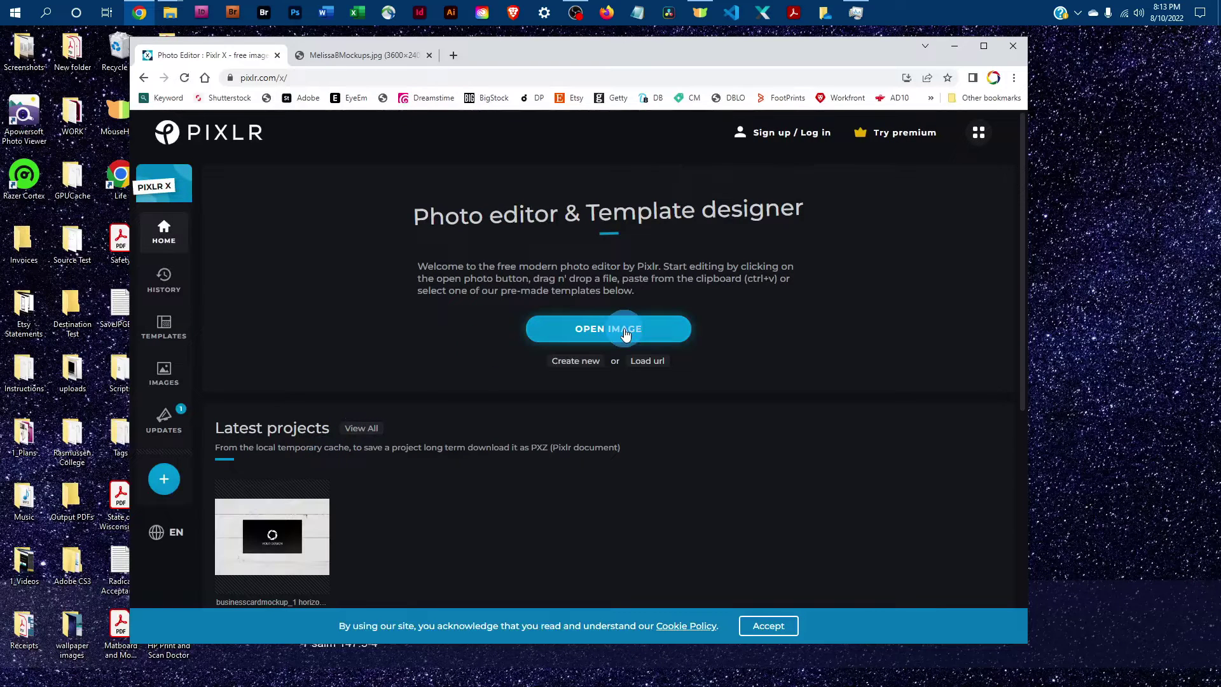
Open the WhiteWood mockup from BusinessCardMockup6BG_PNG > 1up Horizontal.
click(624, 328)
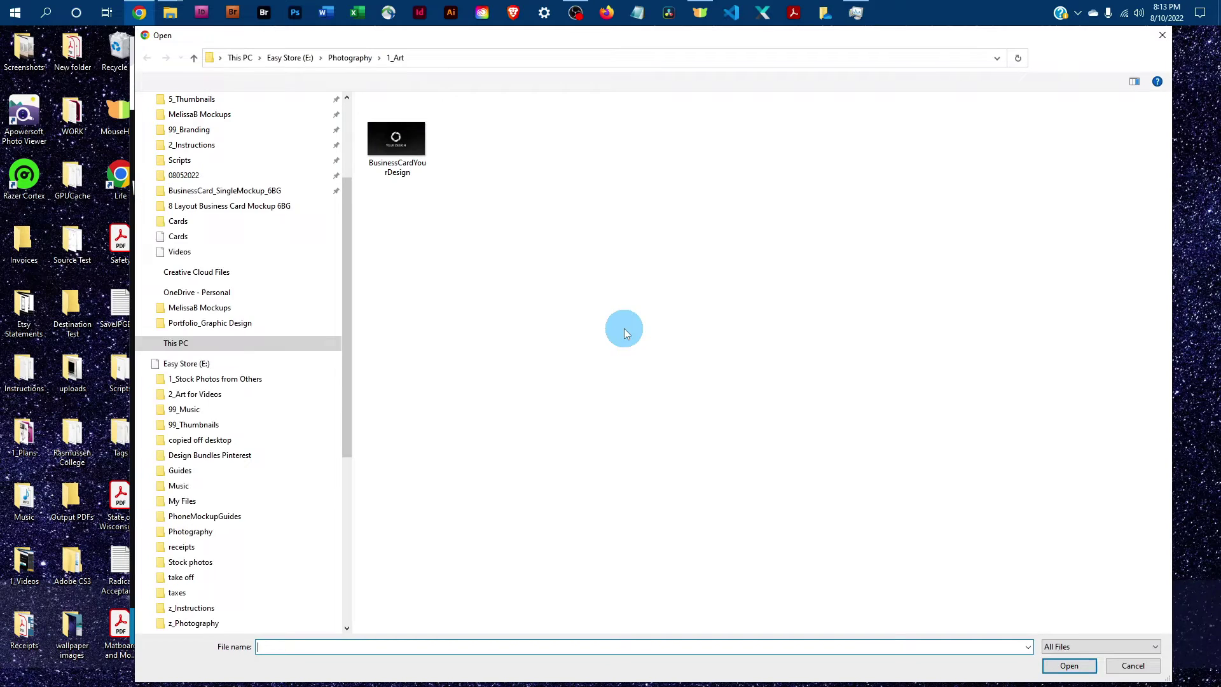
scroll(277, 190, up, 5)
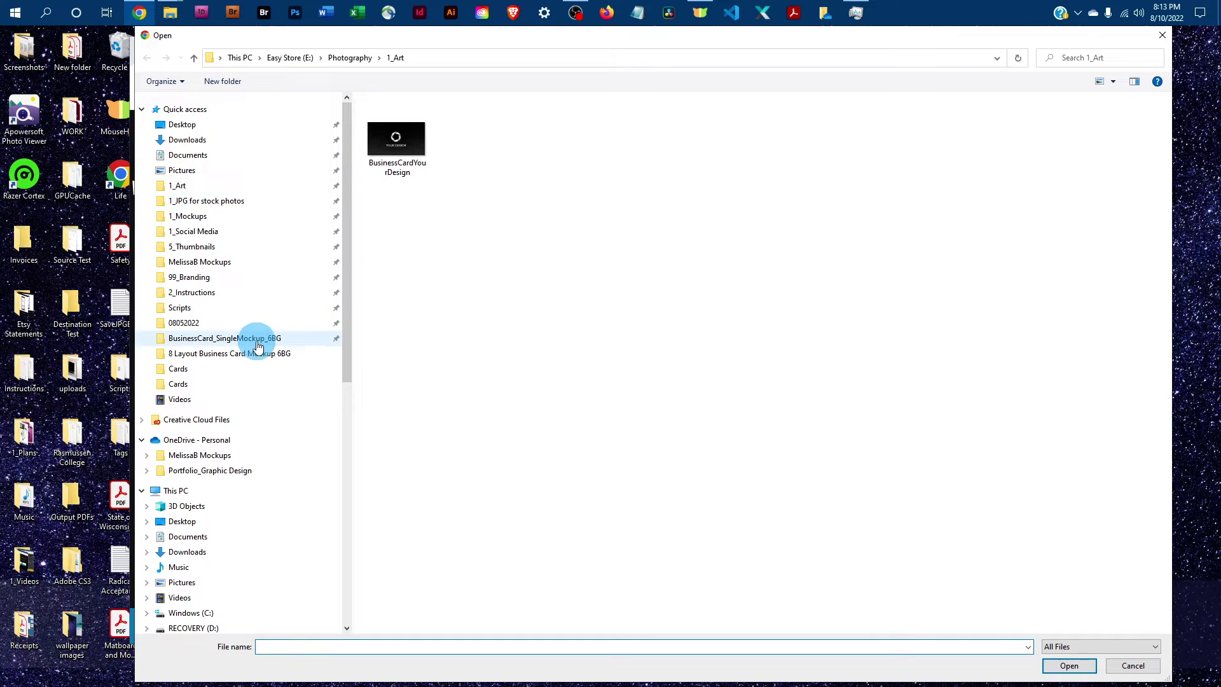
click(224, 338)
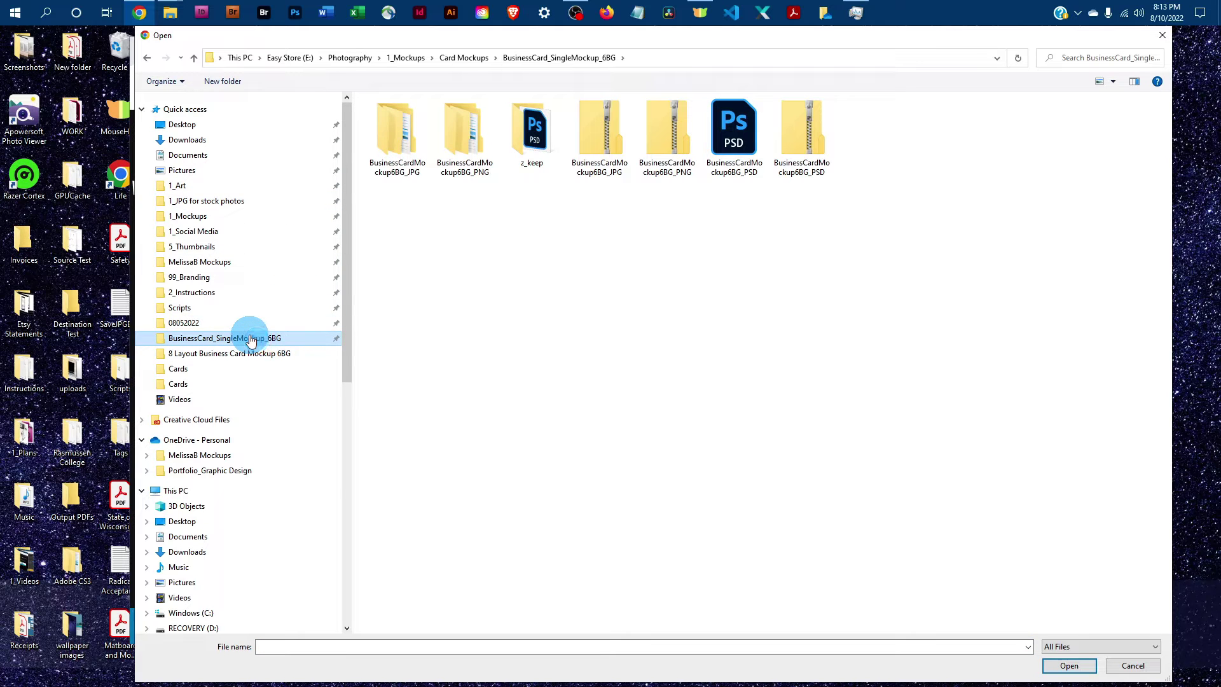
click(461, 129)
double_click(460, 129)
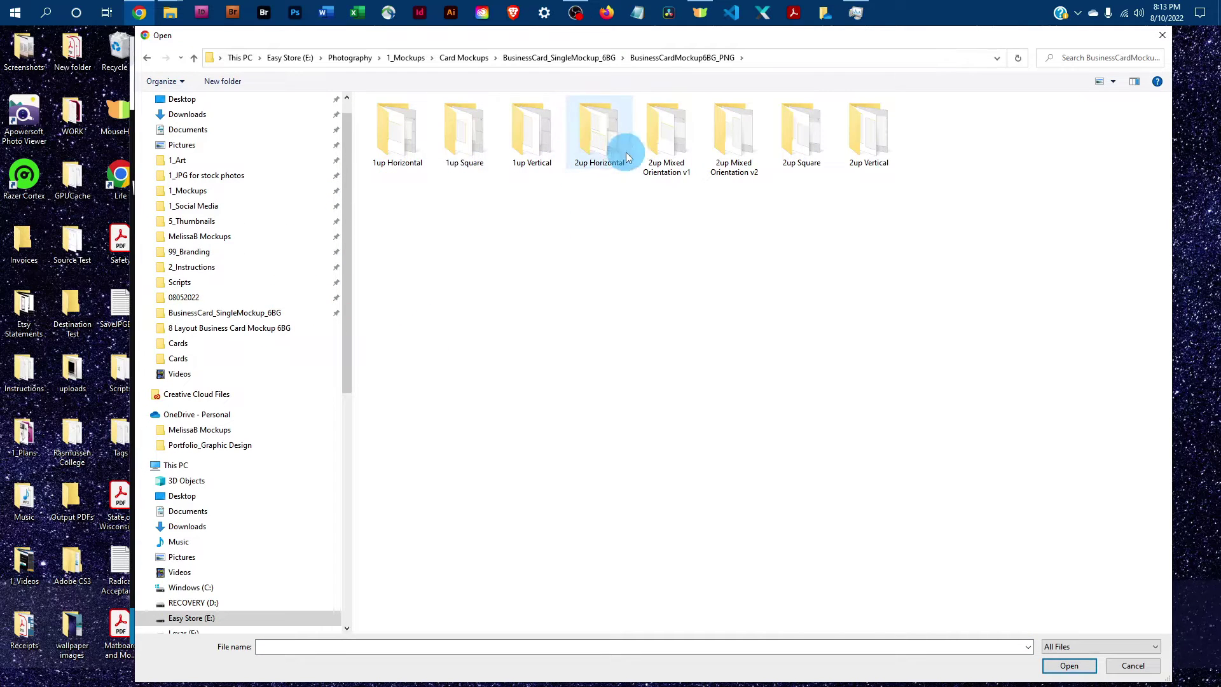
double_click(531, 134)
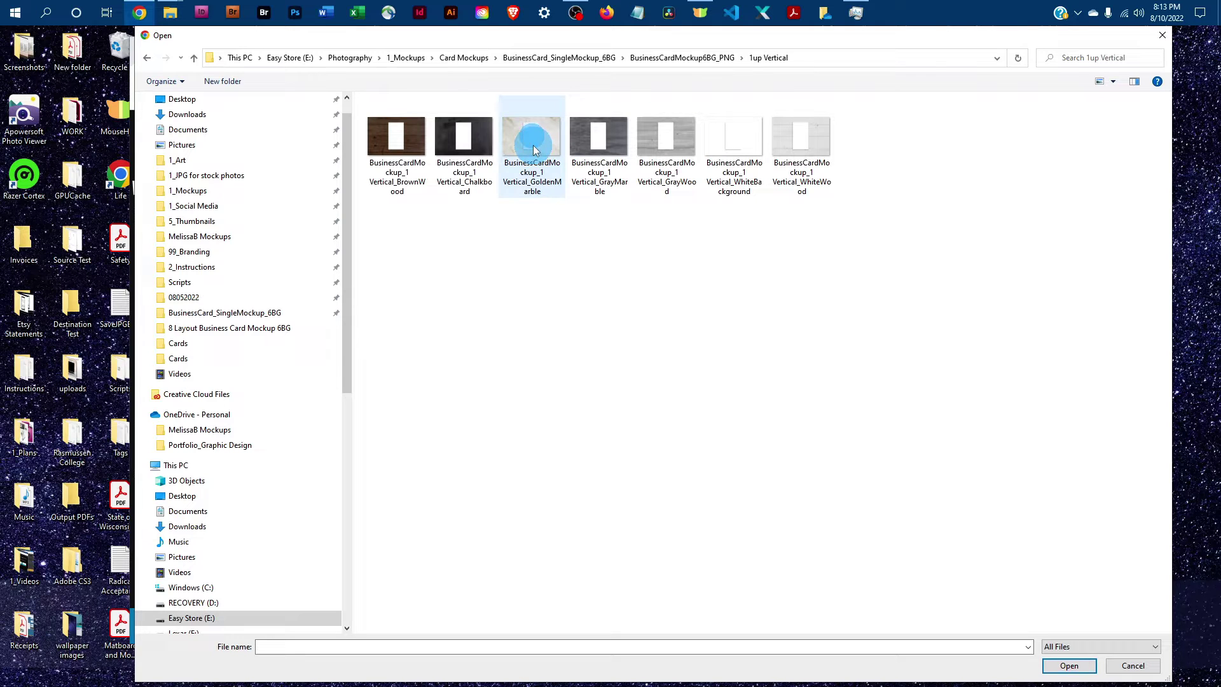
click(682, 58)
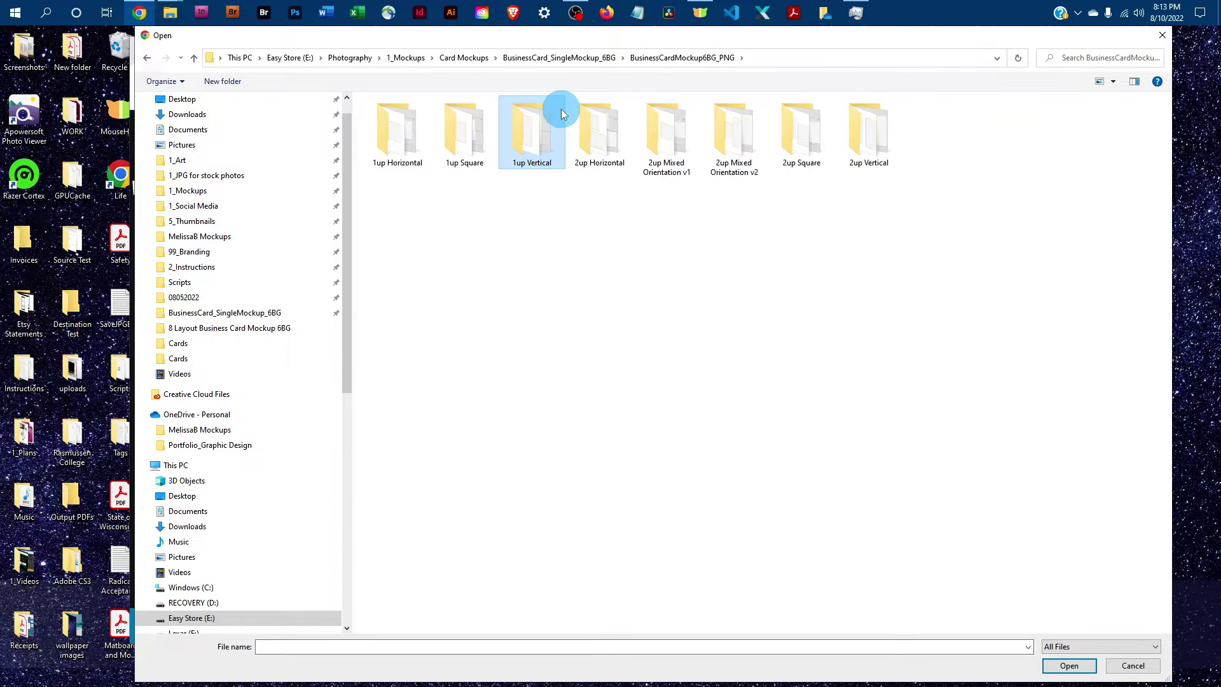
double_click(397, 132)
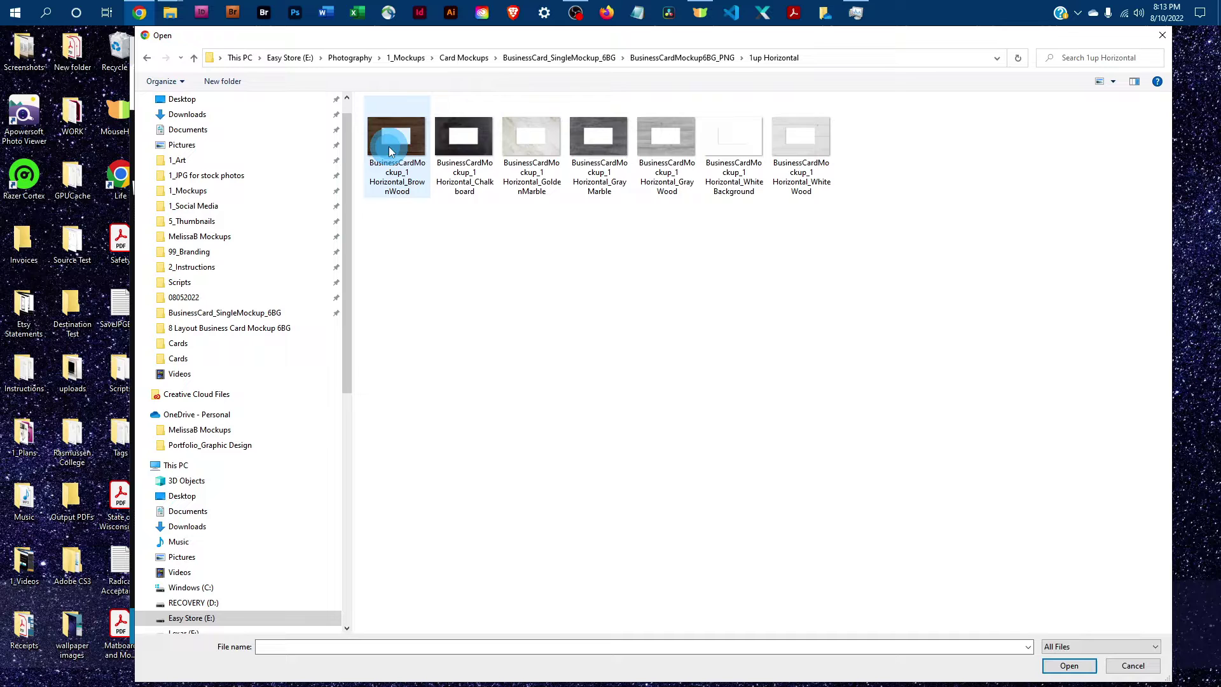
click(801, 138)
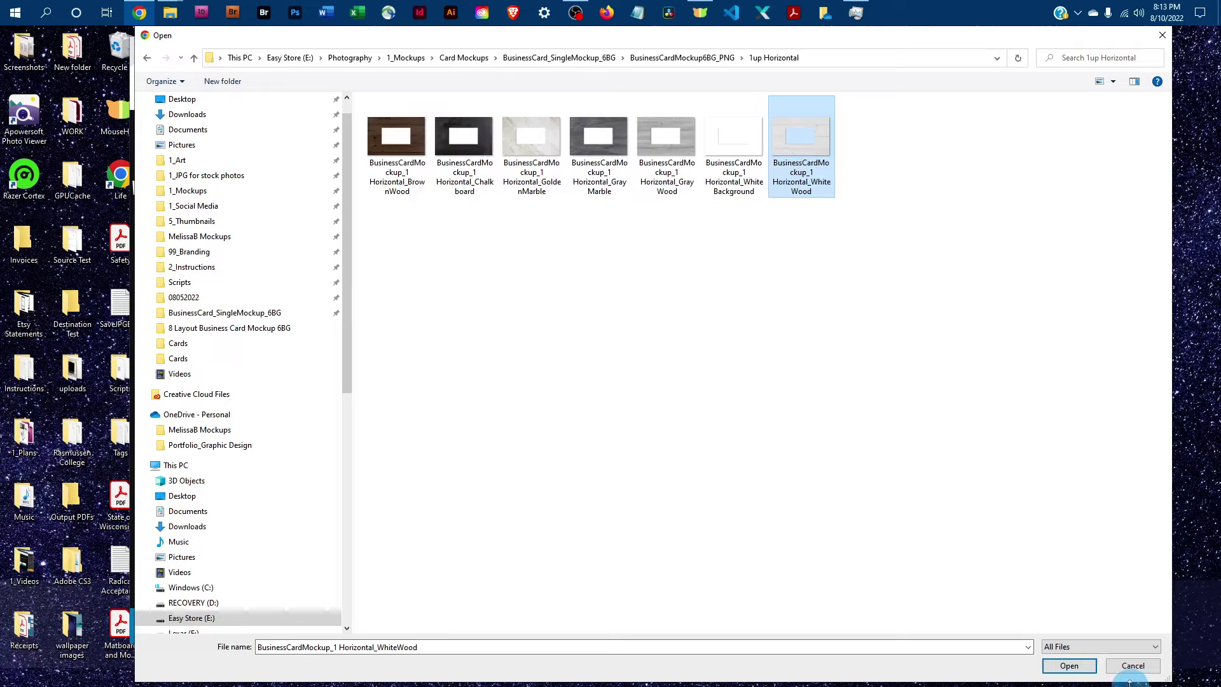
click(1069, 665)
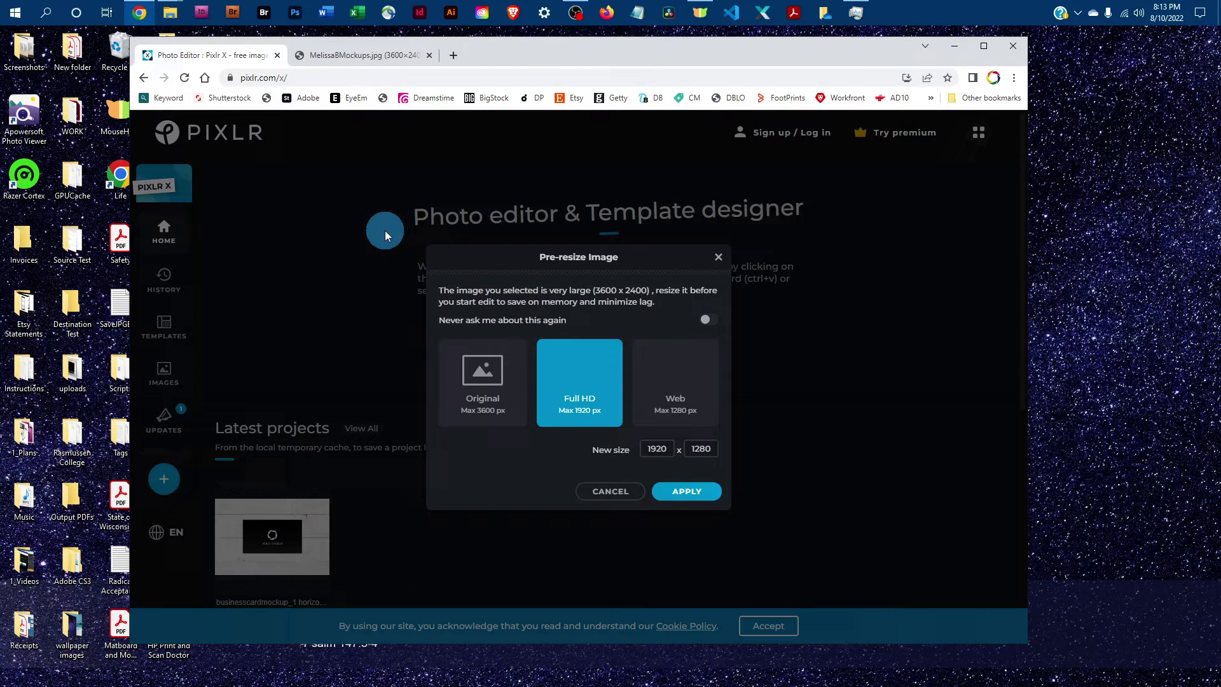
Keep the Original 3600 x 2400 size in the Pre-resize Image dialog and apply it.
click(488, 385)
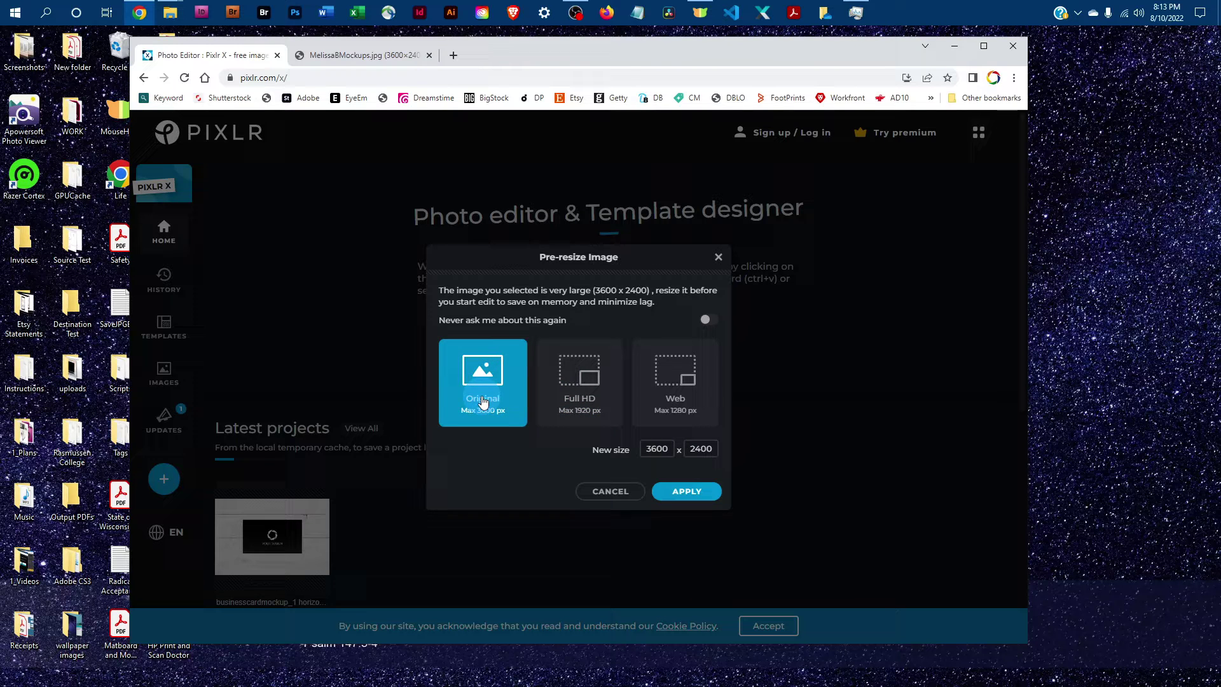
click(685, 490)
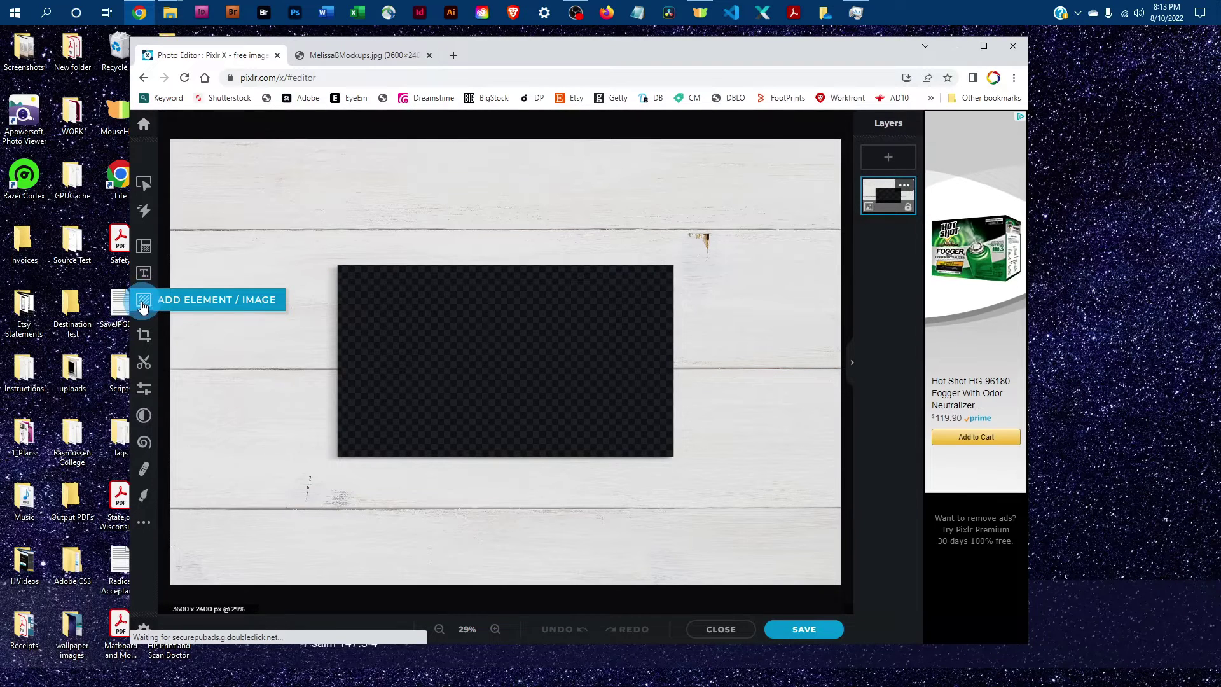
Add BusinessCardYourDesign from the 1_Art folder as an image element.
click(145, 304)
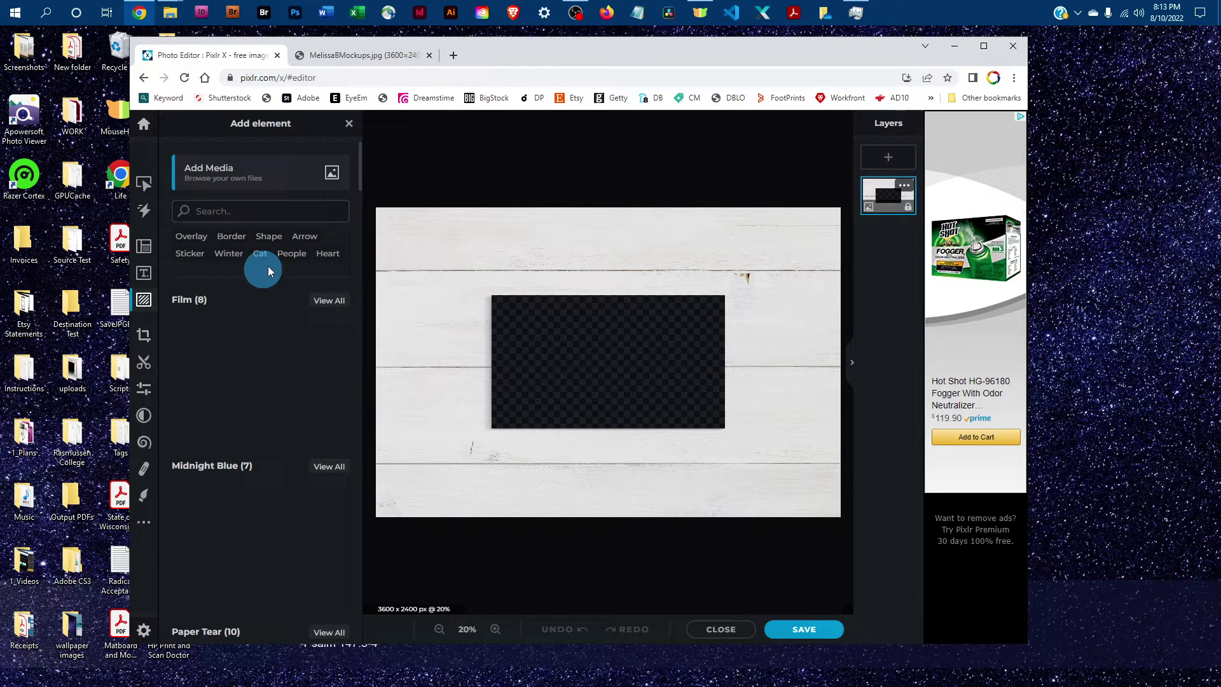
click(252, 172)
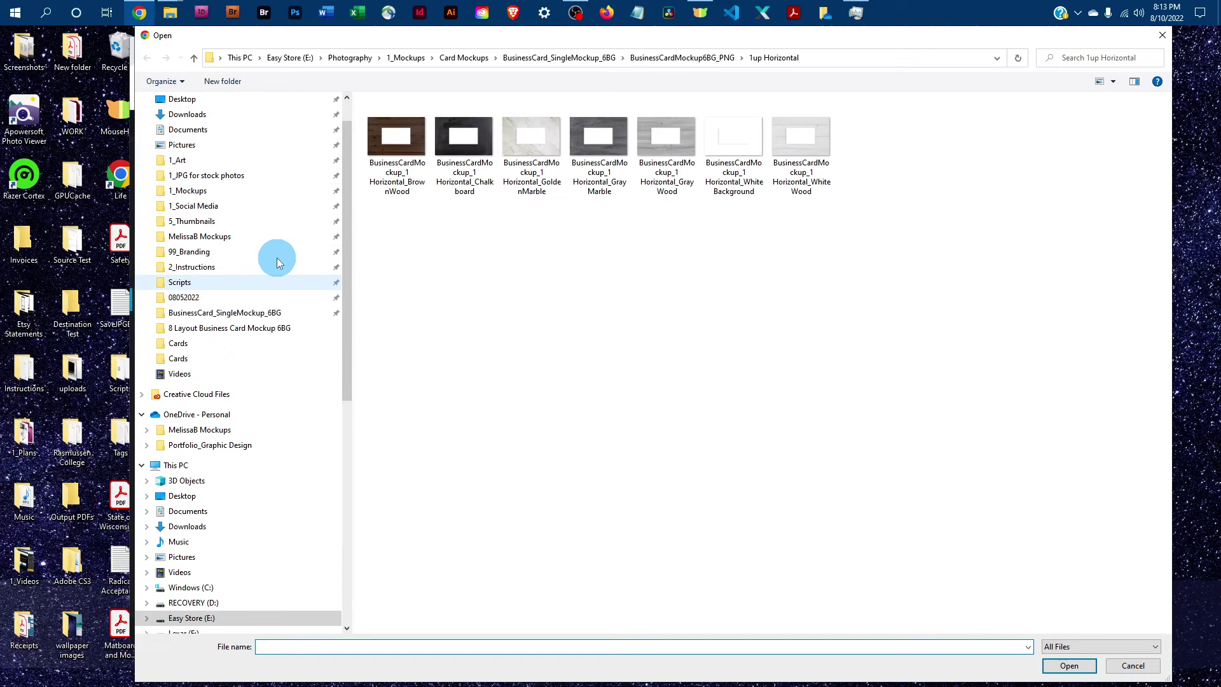
click(178, 186)
click(396, 143)
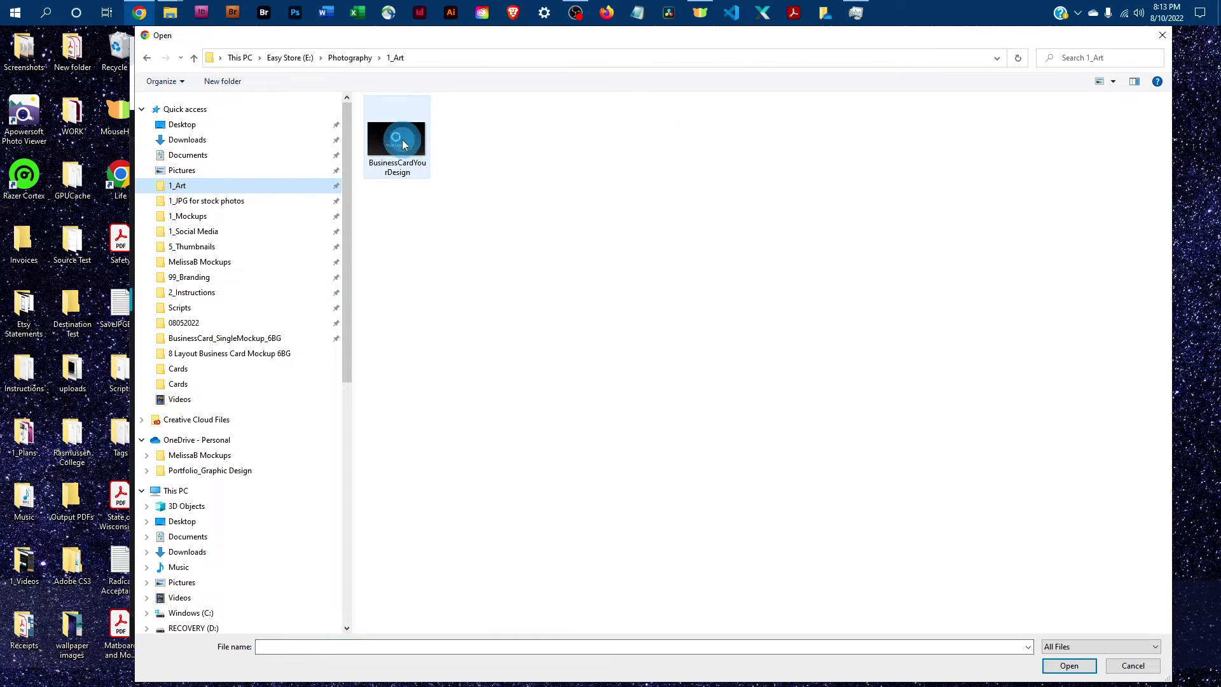
click(1068, 664)
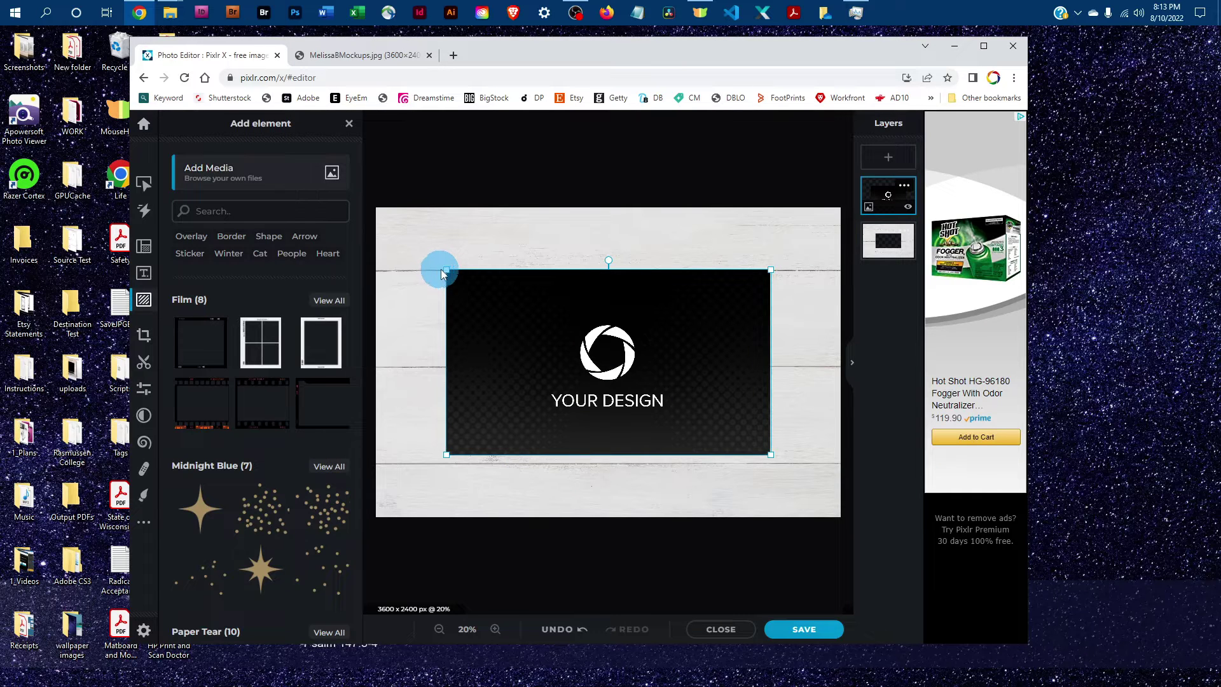
Shrink the YOUR DESIGN art from its corners and center it over the card.
drag(479, 290, 481, 296)
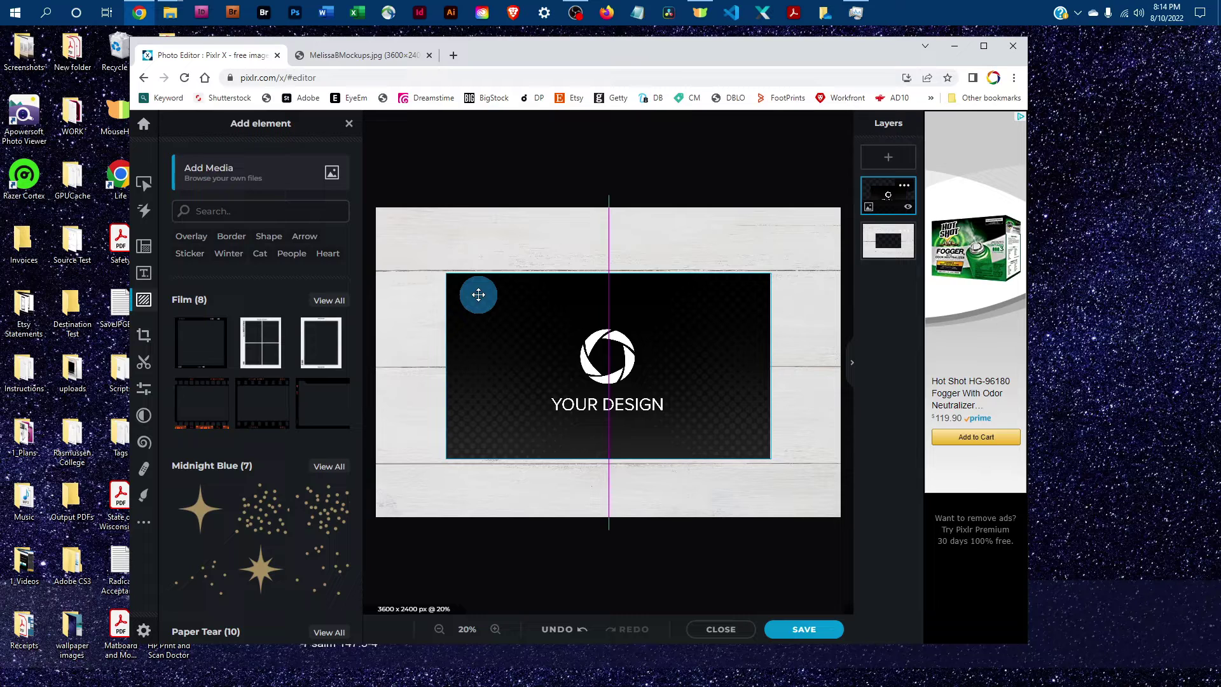
drag(478, 295, 478, 294)
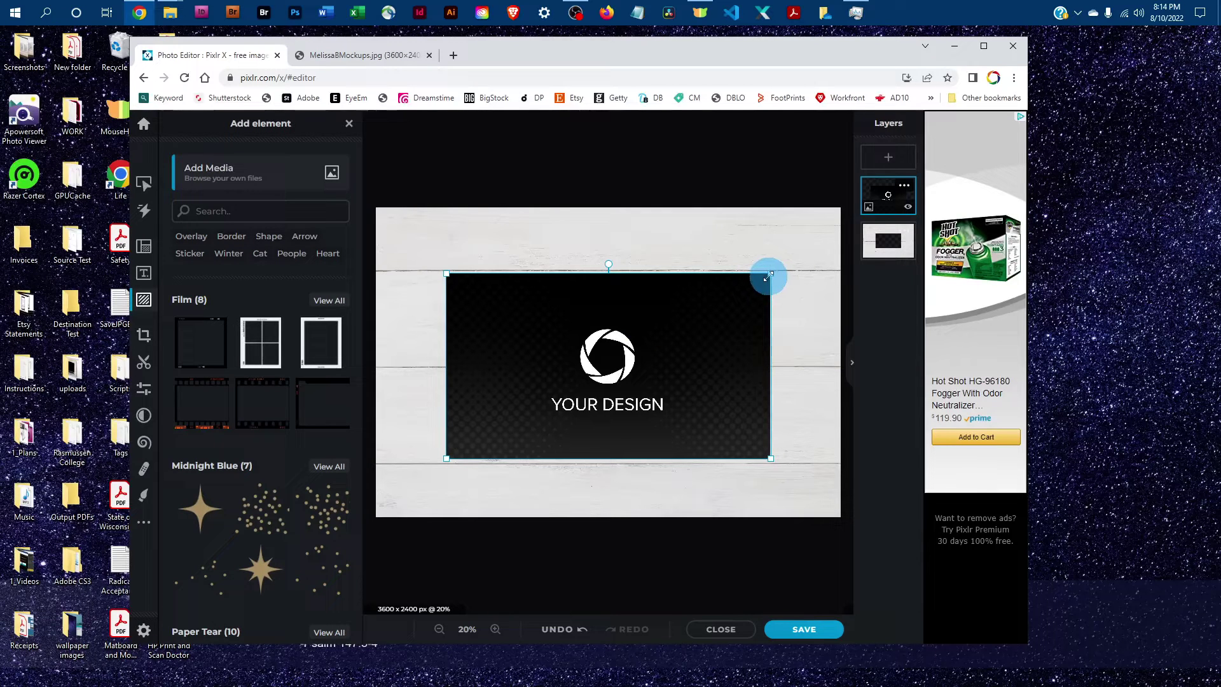
drag(772, 274, 730, 301)
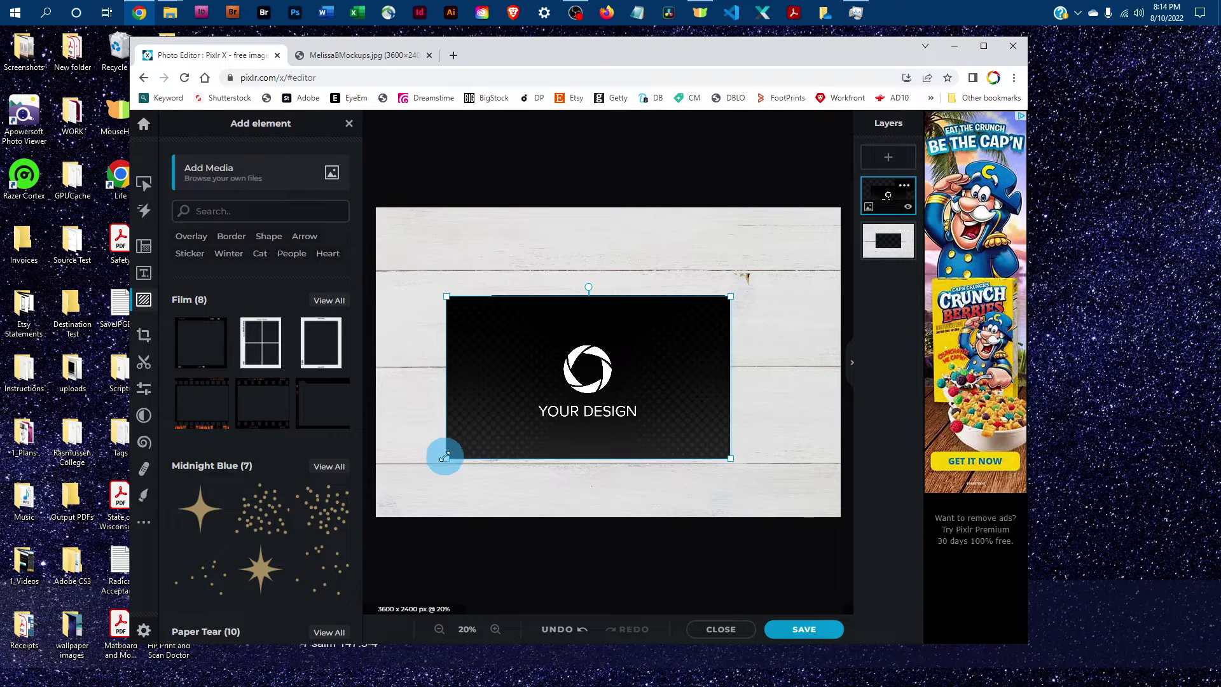
drag(447, 458, 493, 439)
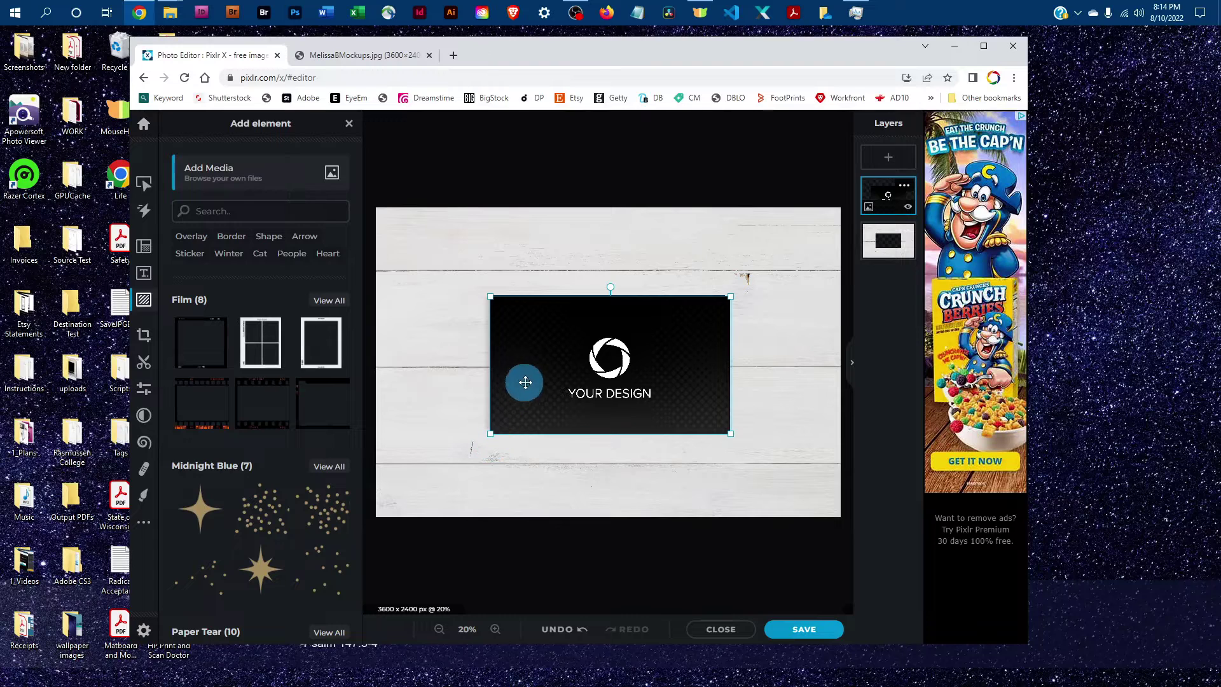
drag(539, 384, 543, 378)
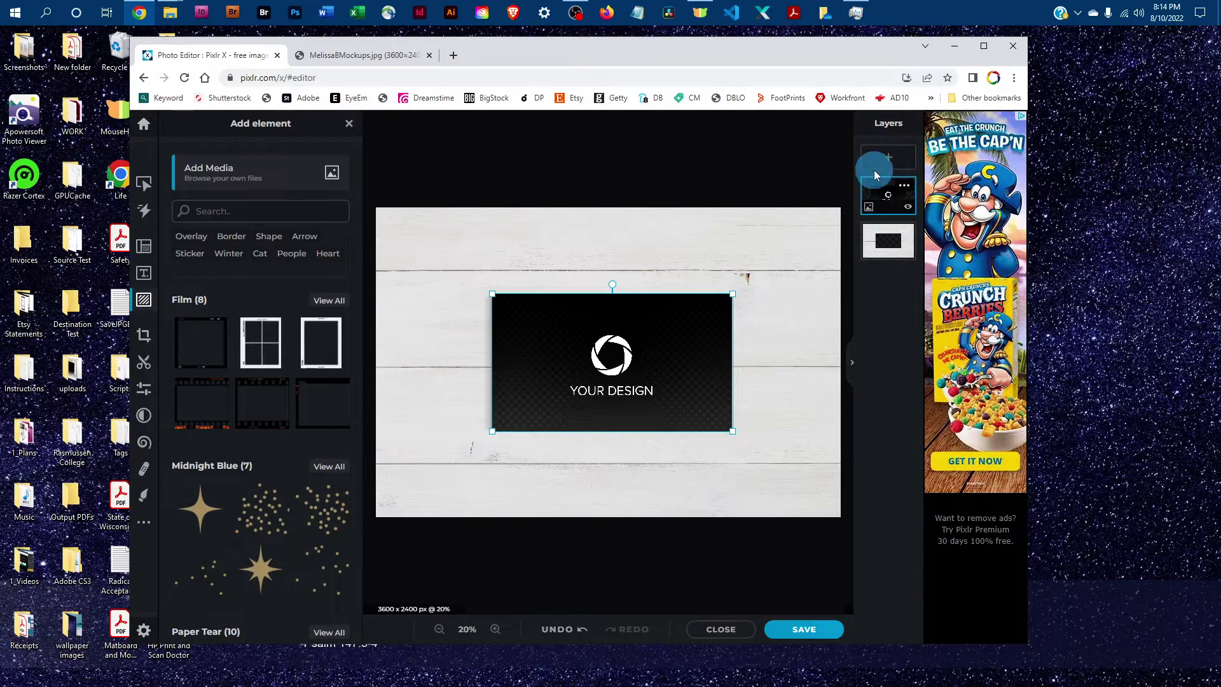
Unlock the mockup layer, drag the design layer beneath the card overlay, then deselect.
click(885, 248)
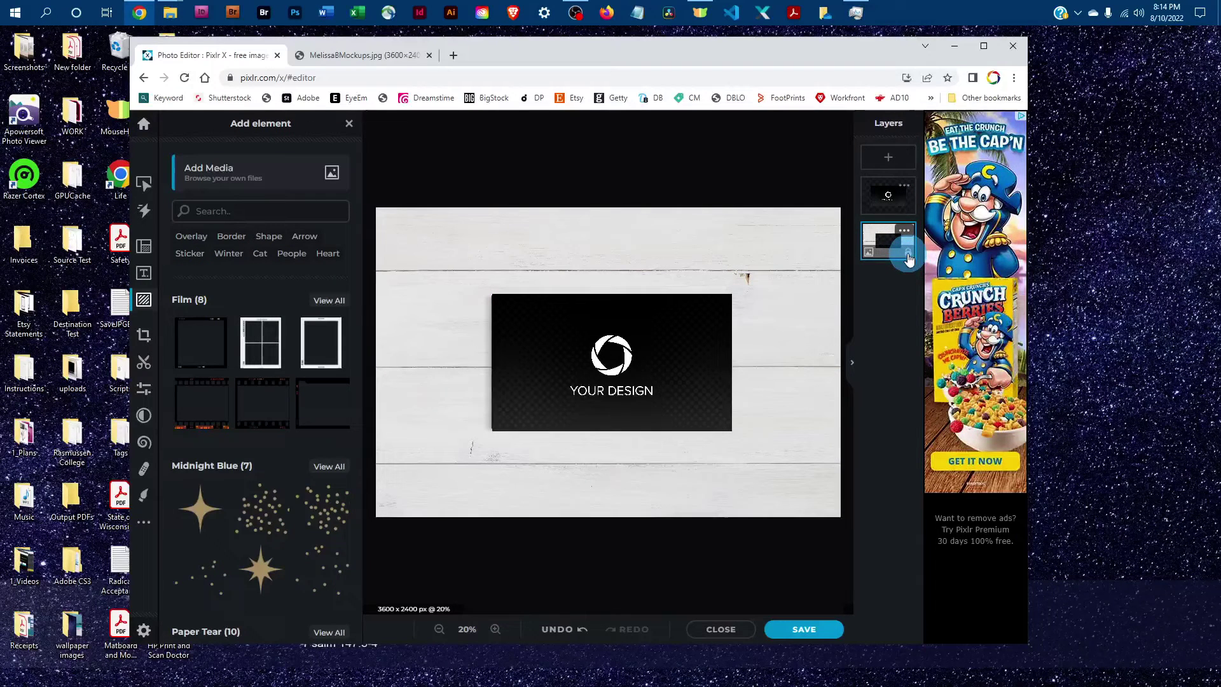
click(905, 254)
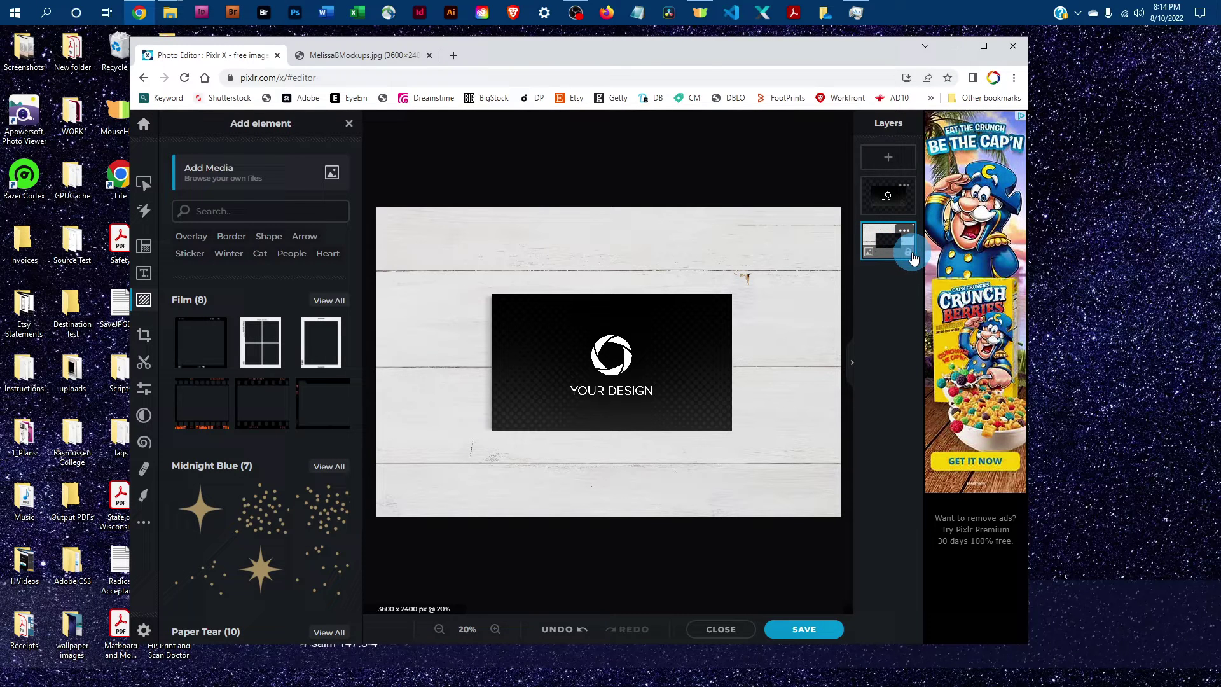
click(908, 255)
click(909, 259)
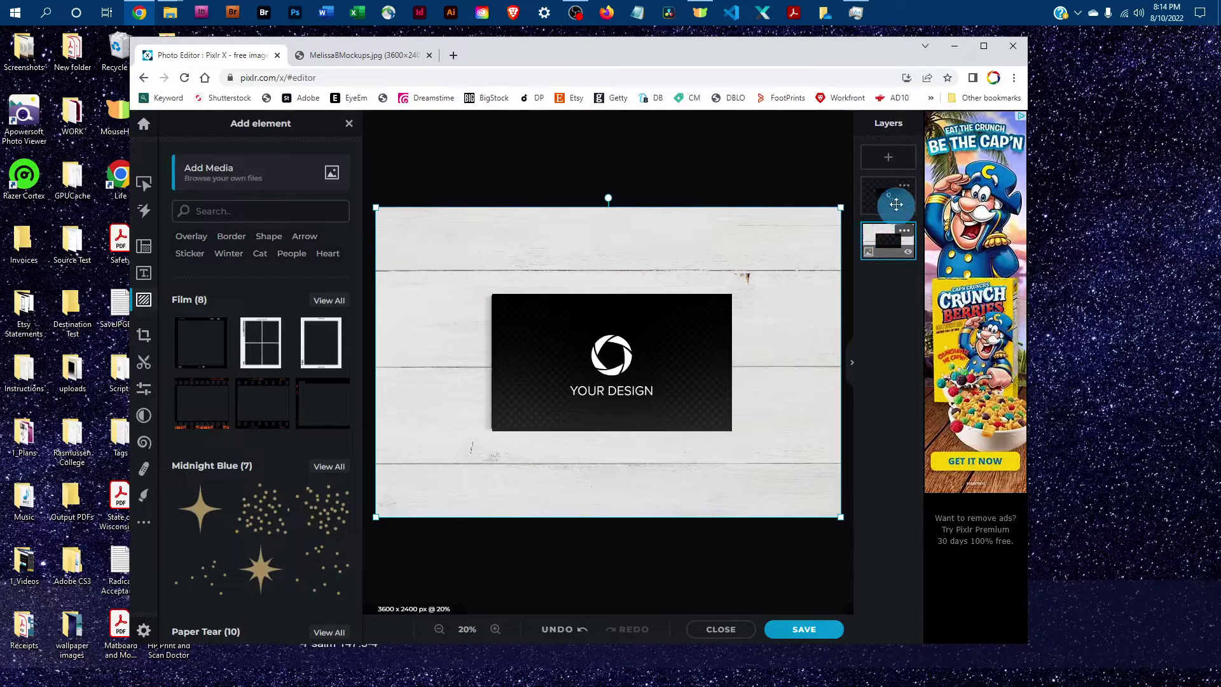
click(882, 194)
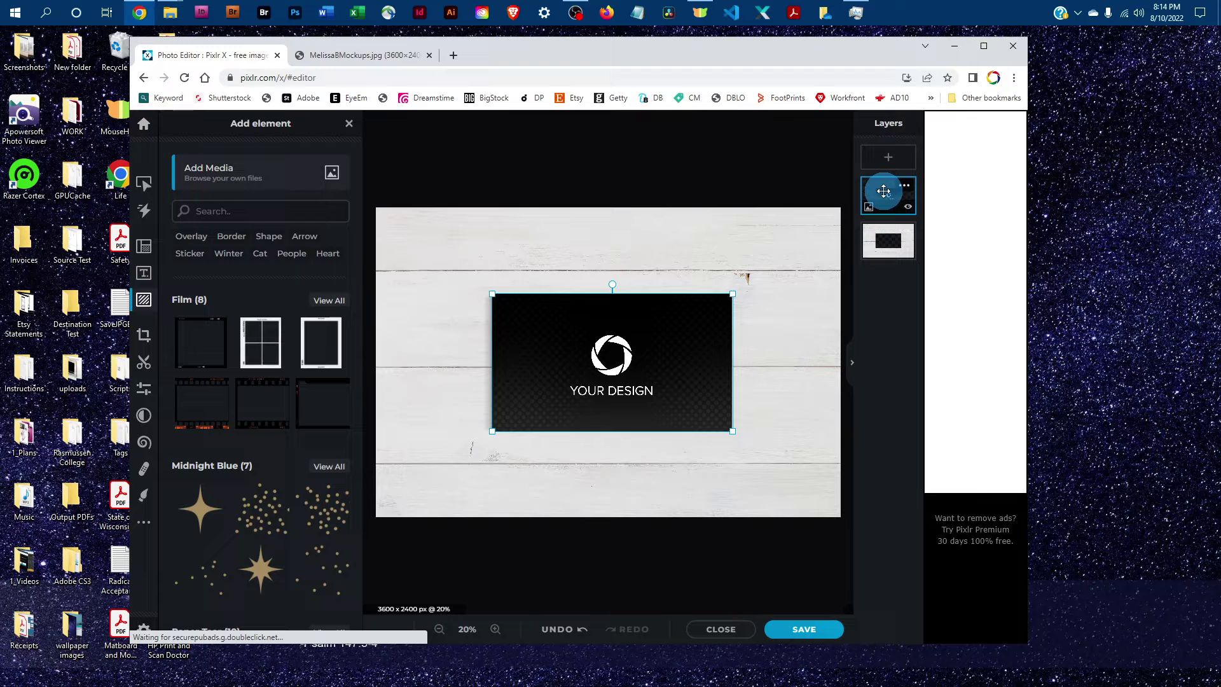
drag(882, 190, 882, 242)
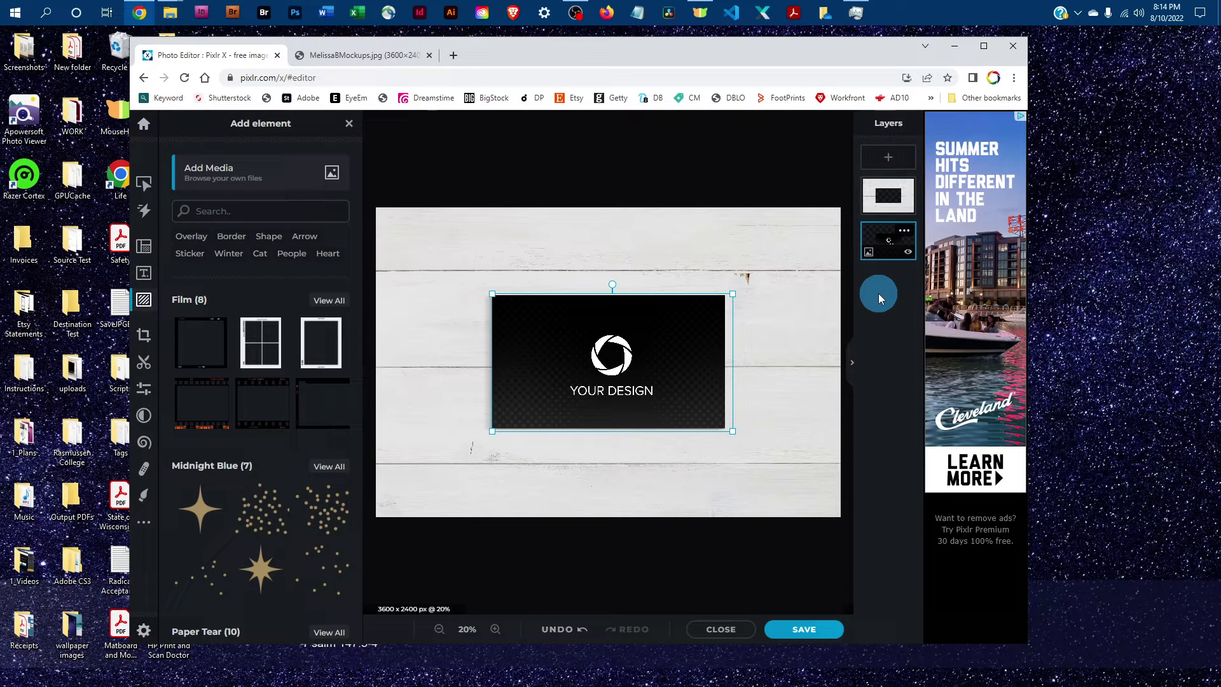
click(541, 157)
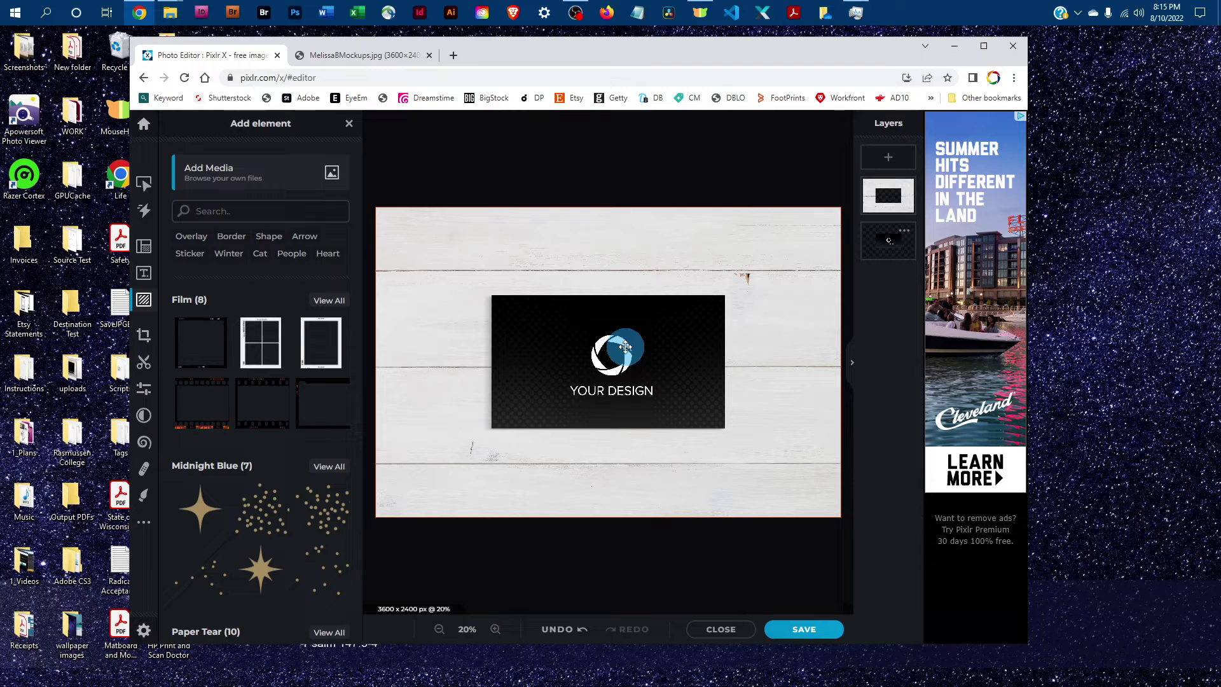
Choose JPG export at 100% quality and 3600 x 2400 pixels.
click(803, 630)
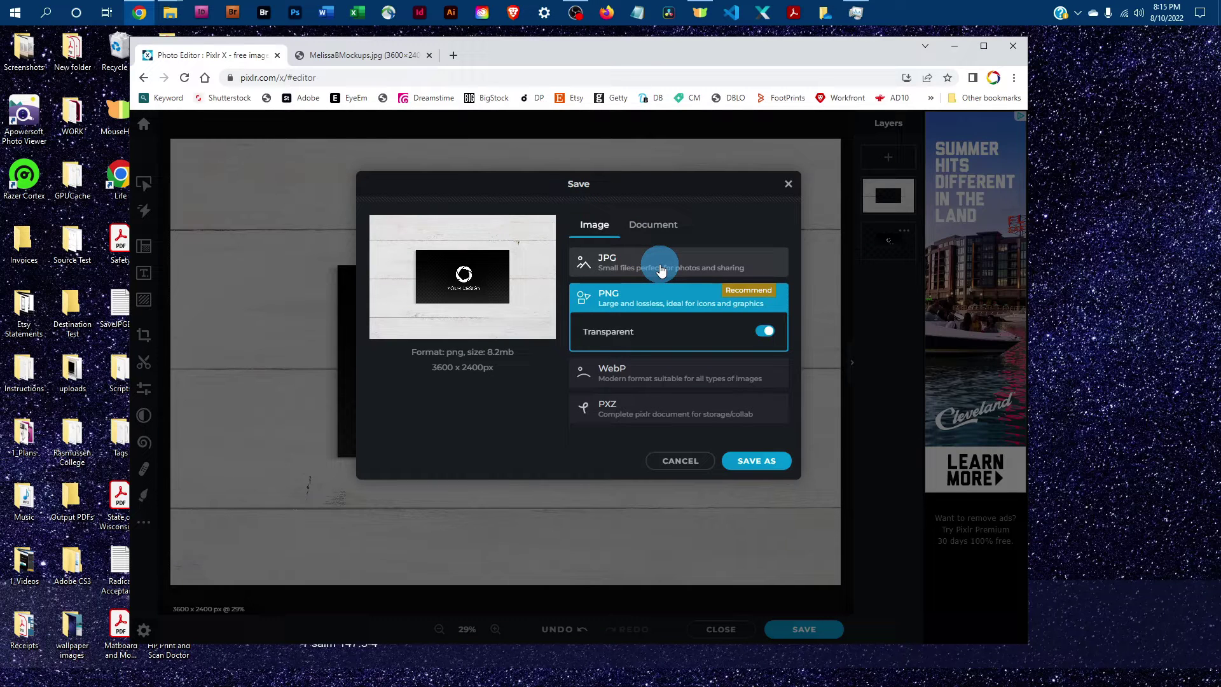
click(661, 270)
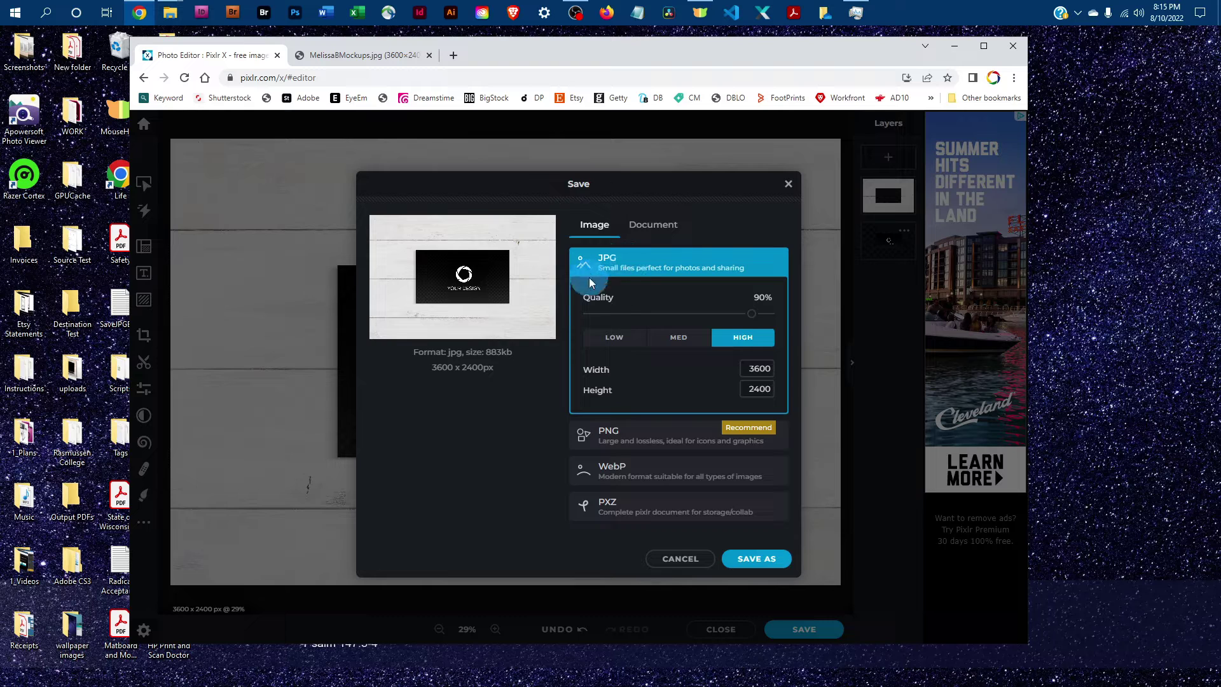
drag(751, 317, 794, 308)
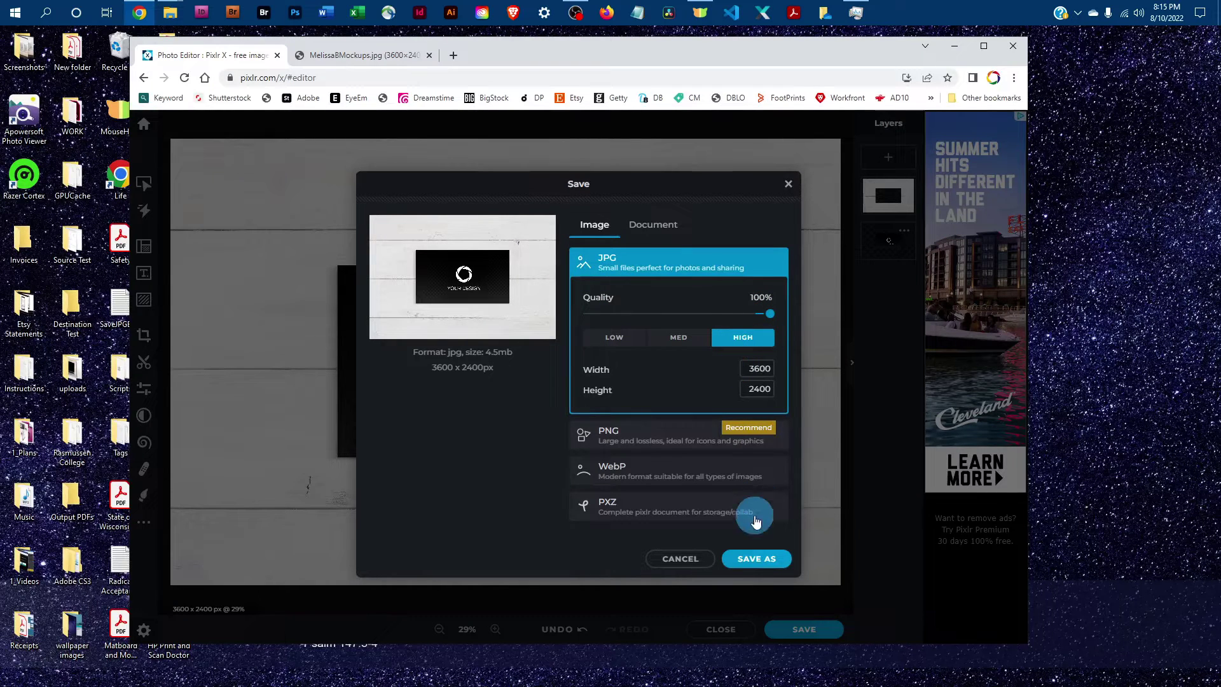
Save the JPG as BusinessCardMockup_1 Horizontal_WhiteWood in the 1_Art folder.
key(Return)
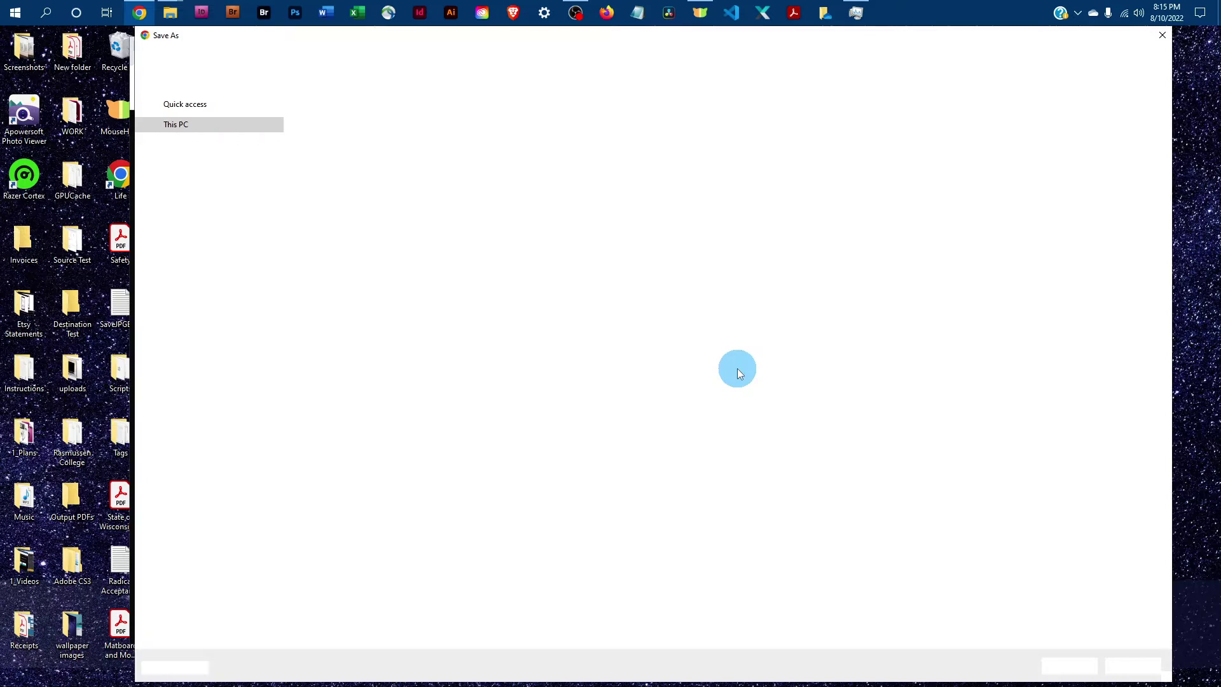
scroll(219, 209, up, 3)
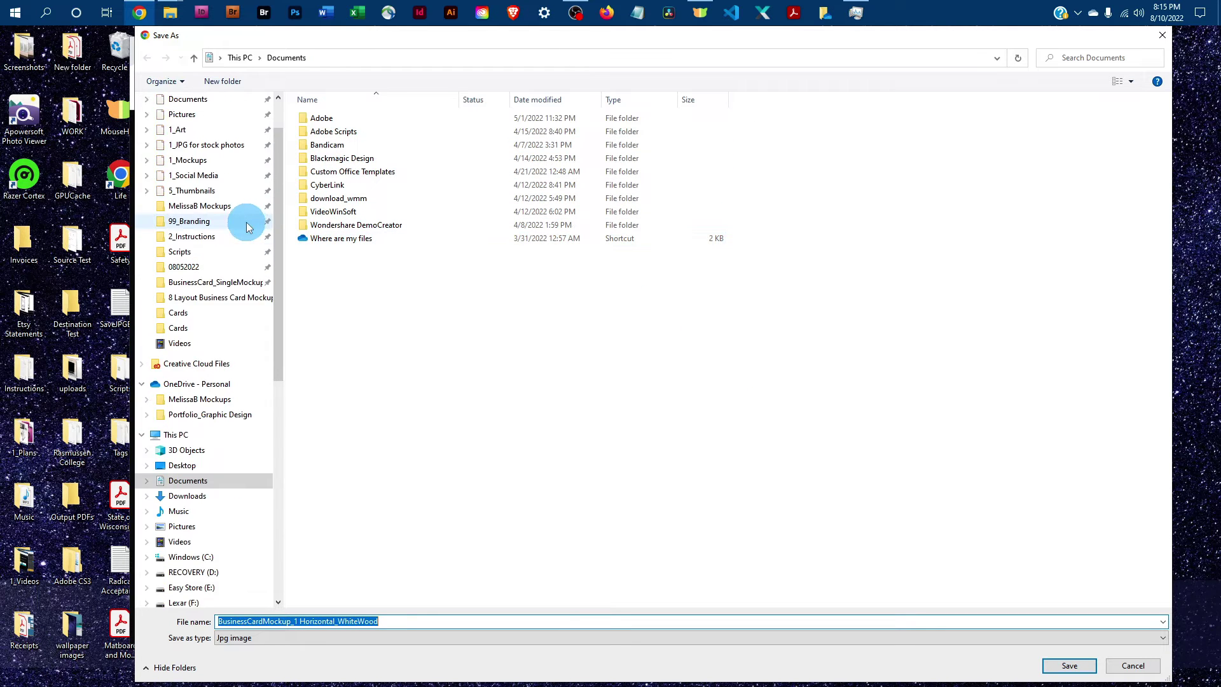
scroll(220, 172, up, 3)
click(177, 185)
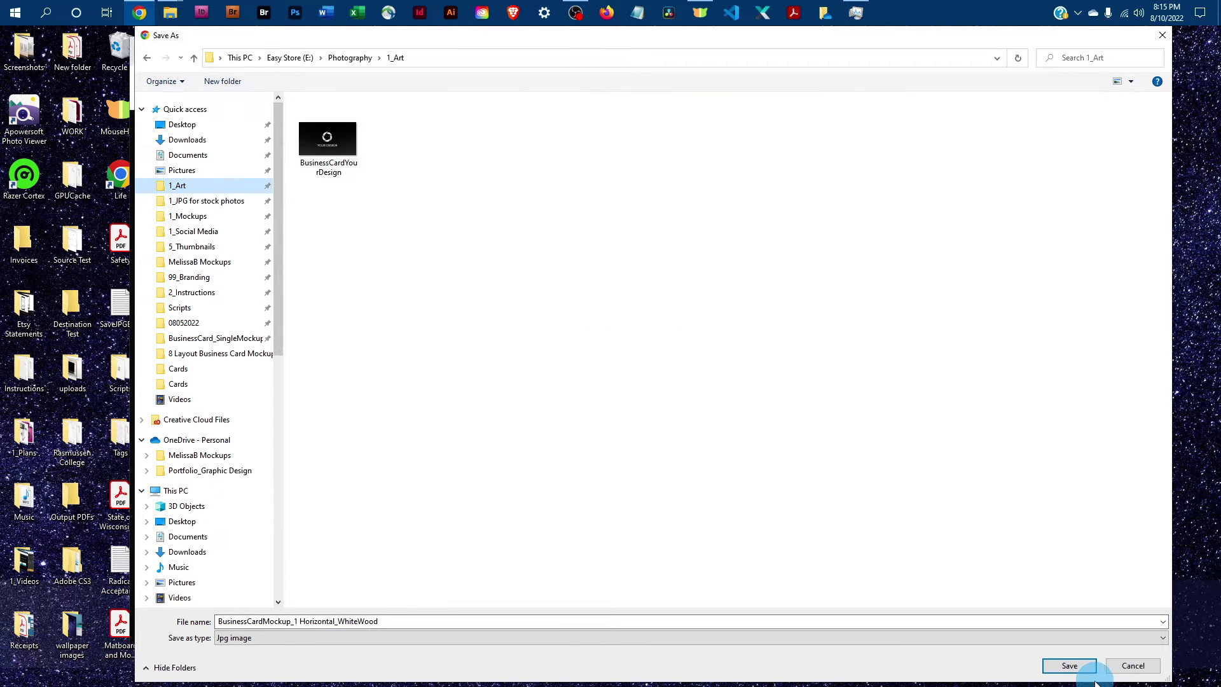
click(1068, 665)
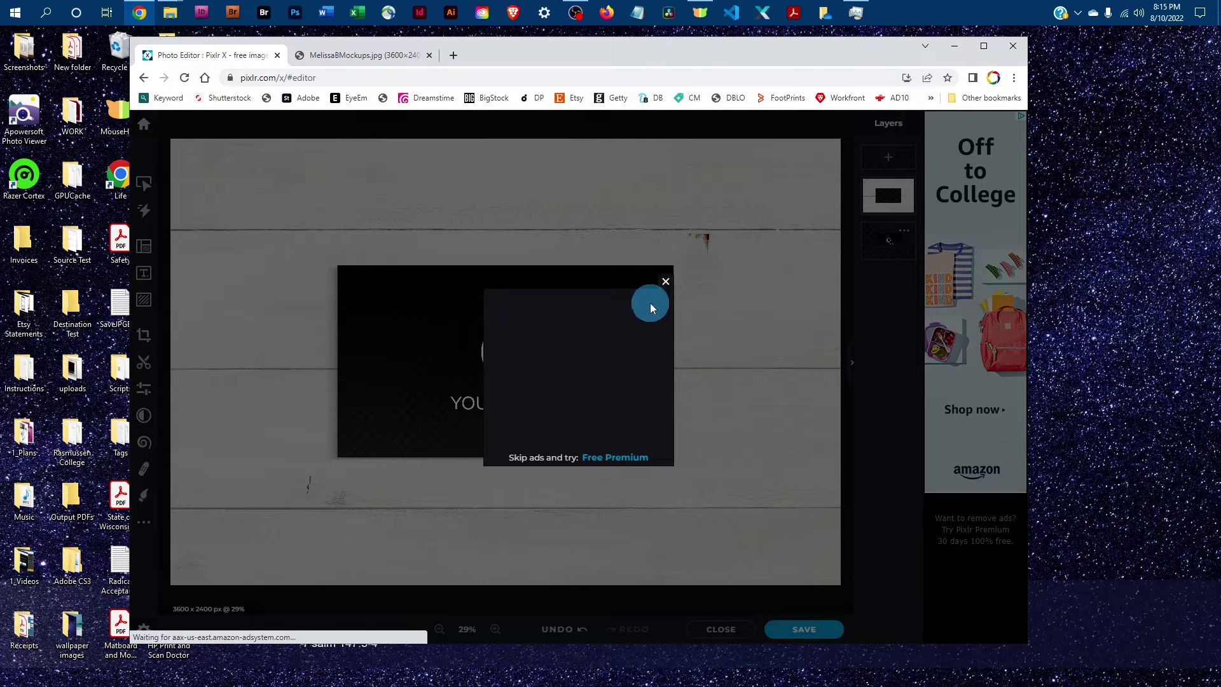
Dismiss the ad and save a non-destructive PXZ copy via Save As.
click(665, 283)
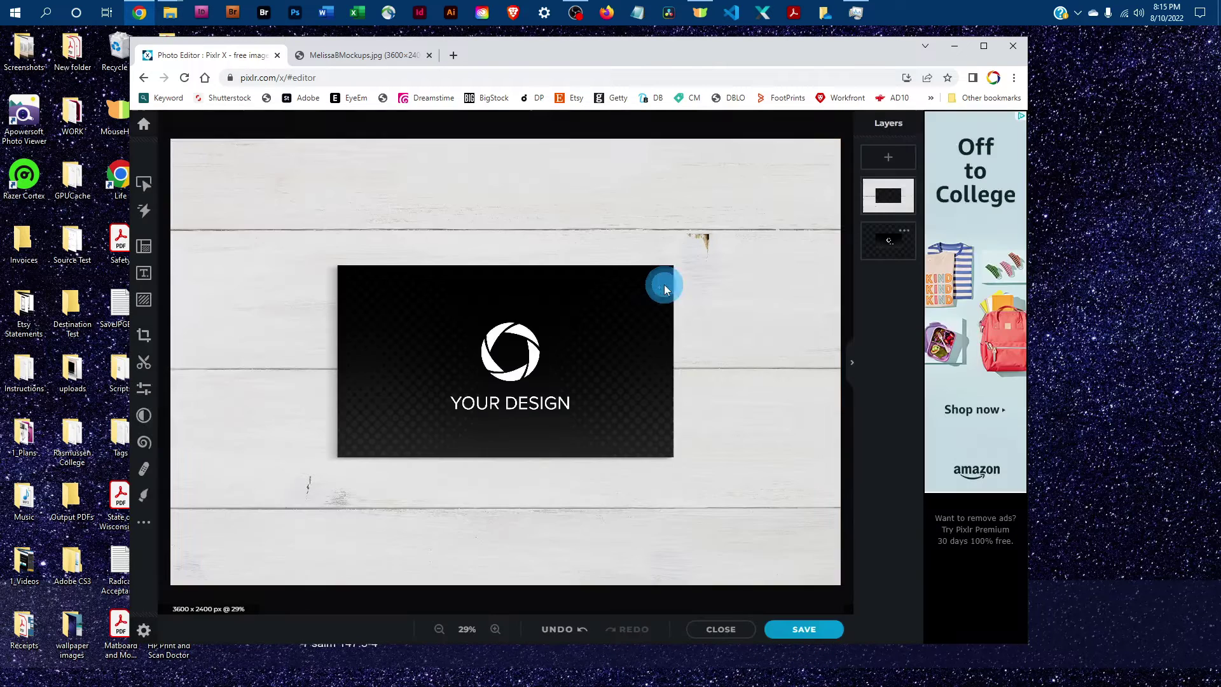
click(807, 631)
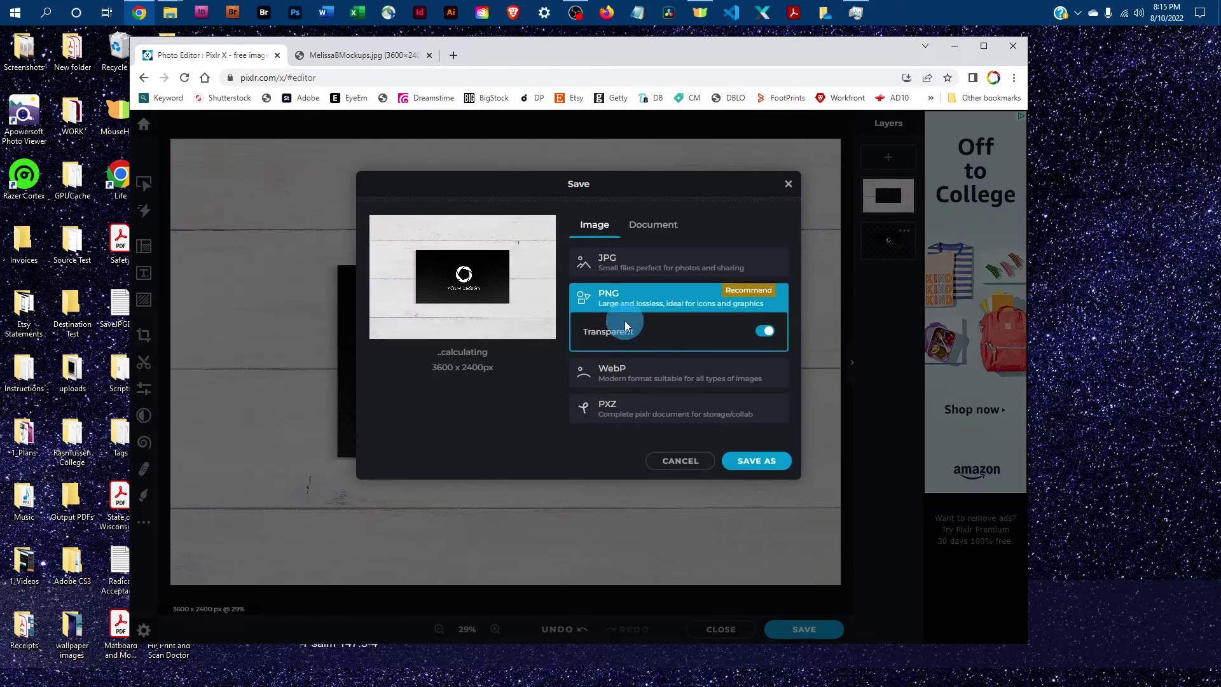
click(611, 369)
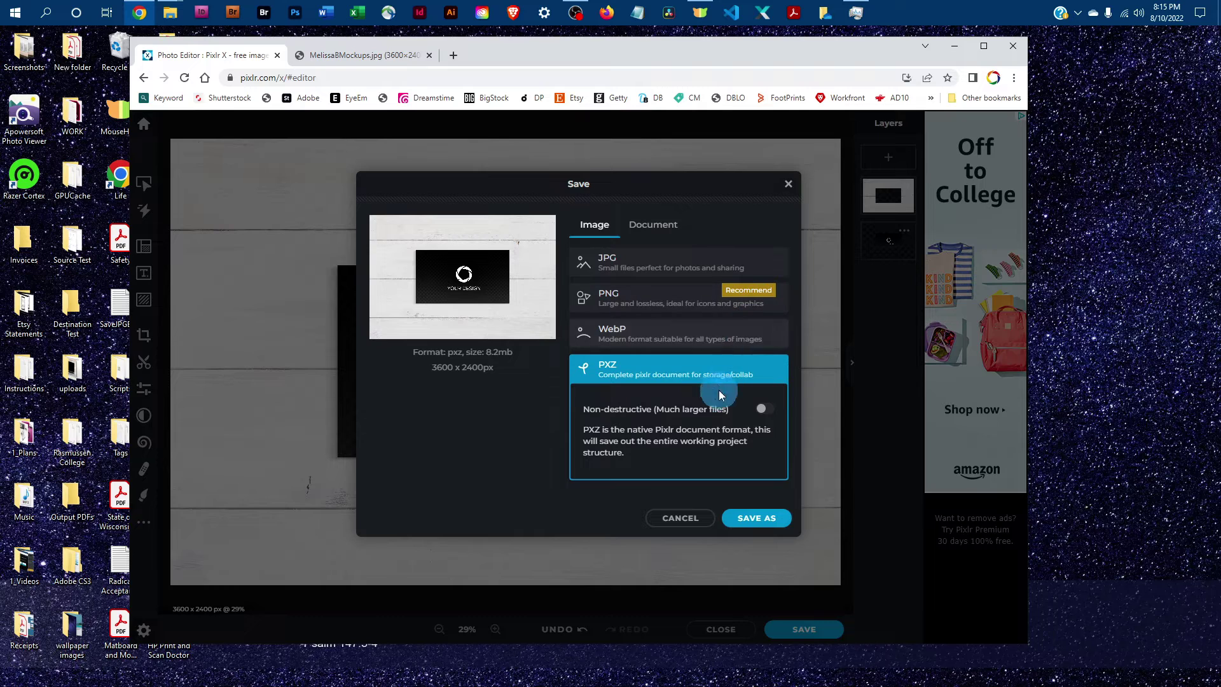
click(762, 409)
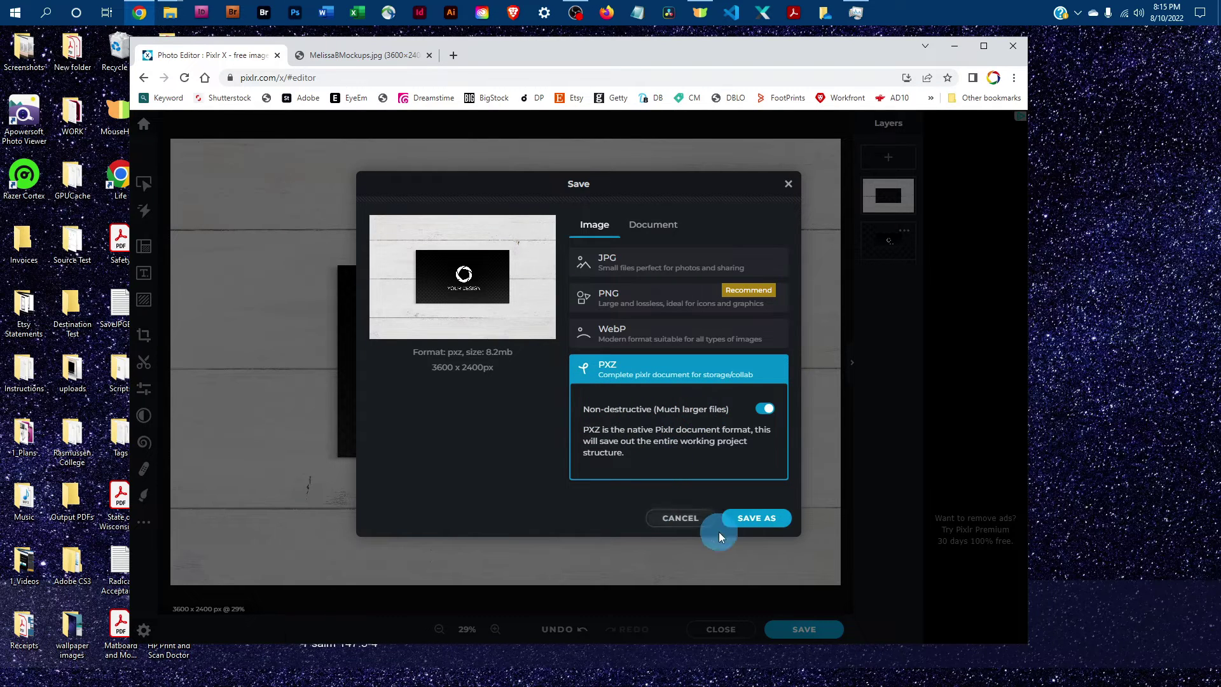
click(790, 188)
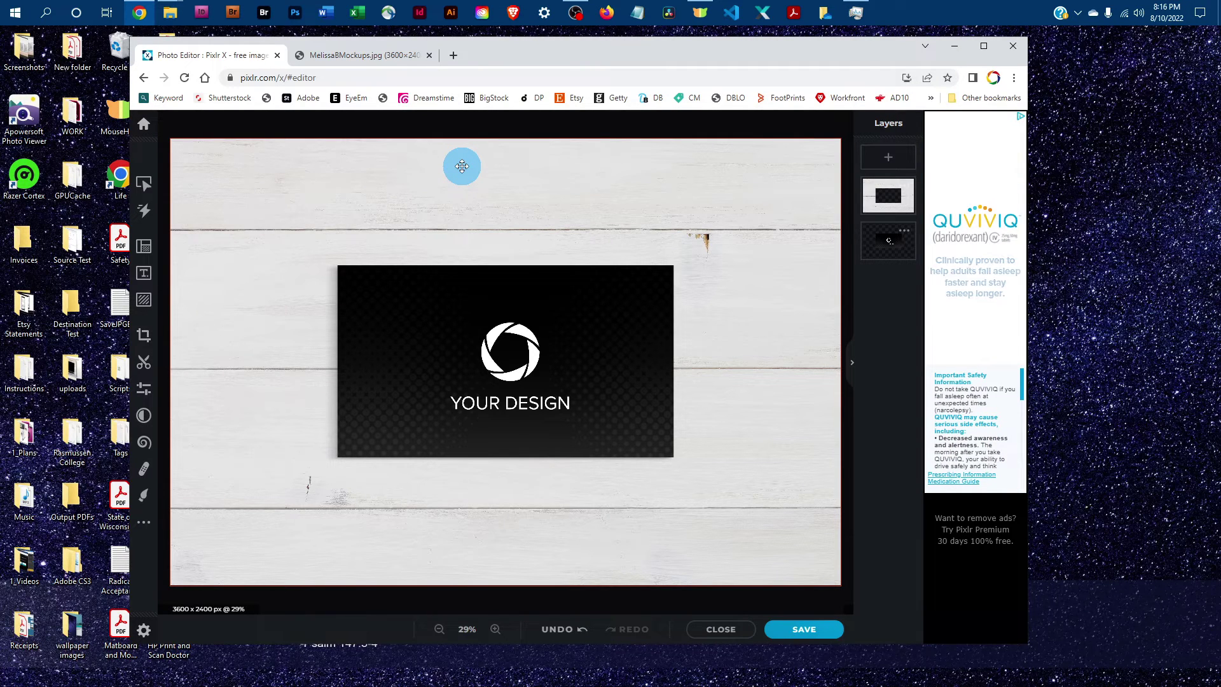
click(380, 56)
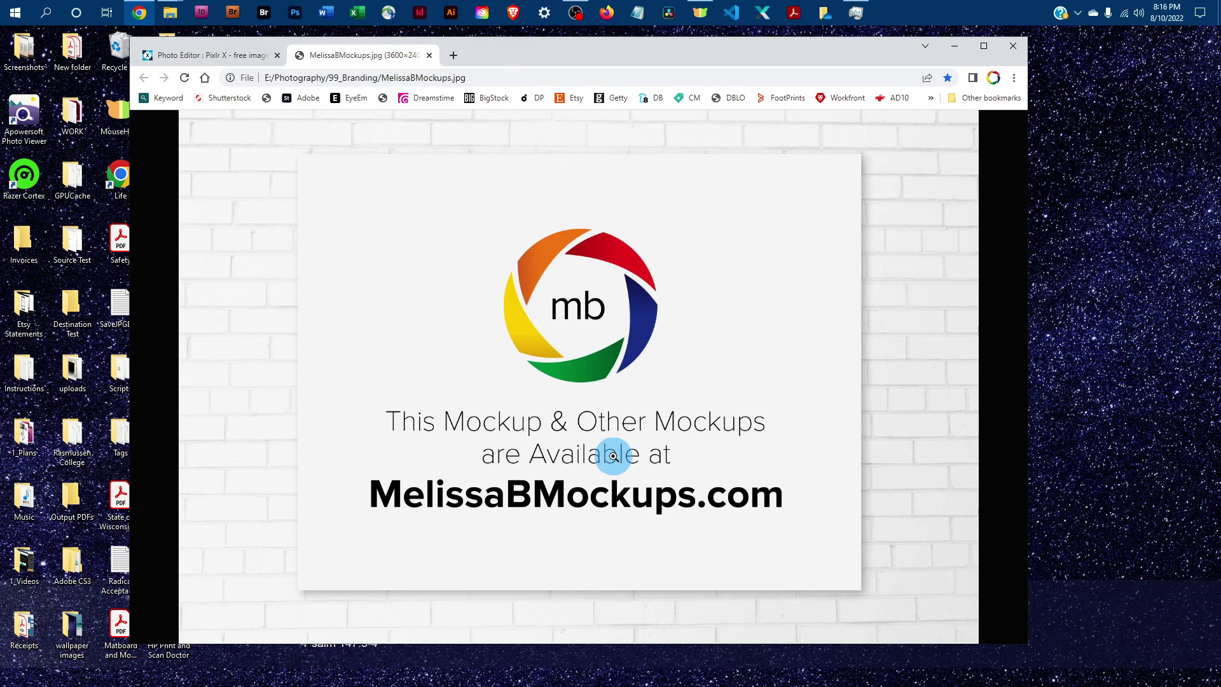